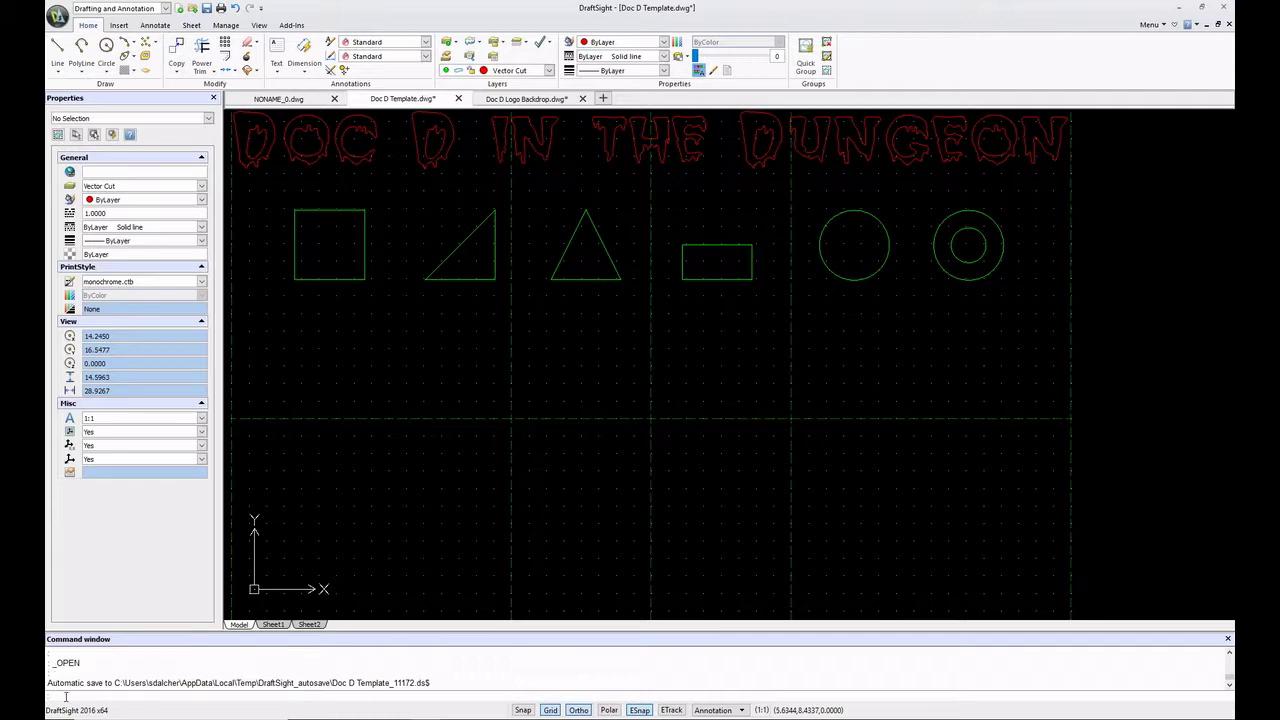
- Start the RECTANGLE command, cancelling one false start along the way
{"action": "type", "text": "rectangle"}
{"action": "key", "text": "Return"}
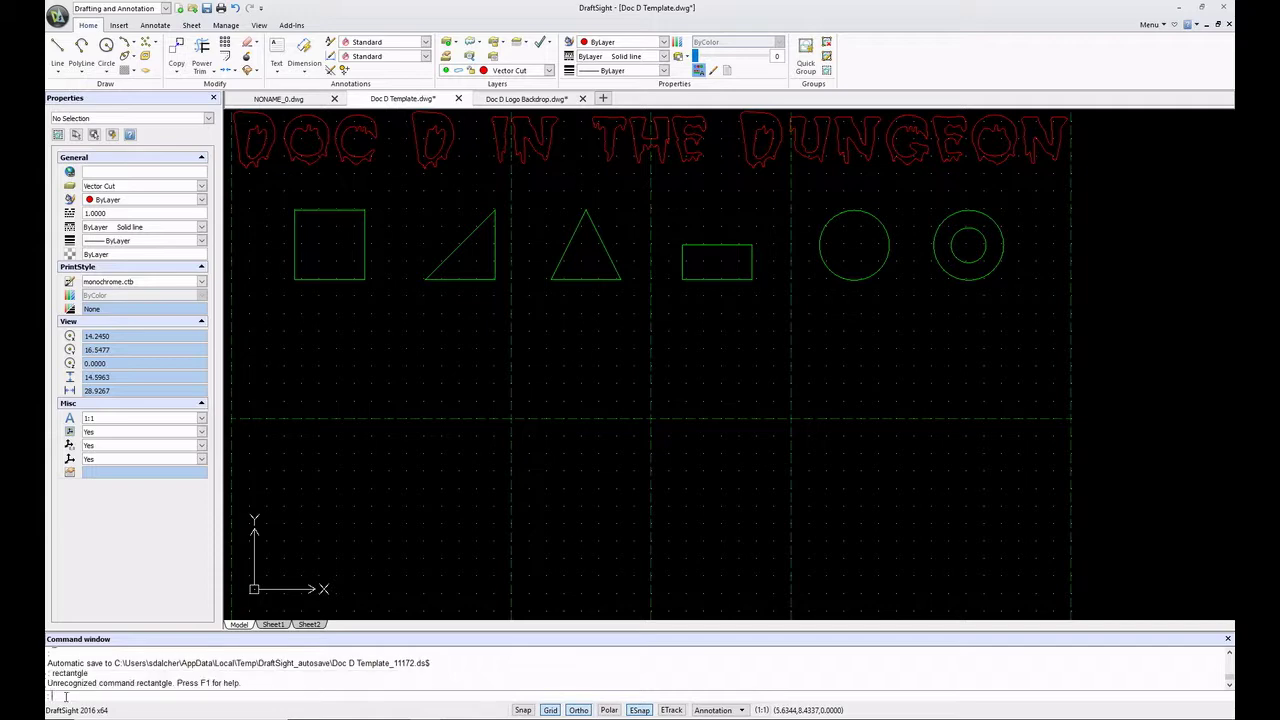
{"action": "type", "text": "rectangle"}
{"action": "key", "text": "Return"}
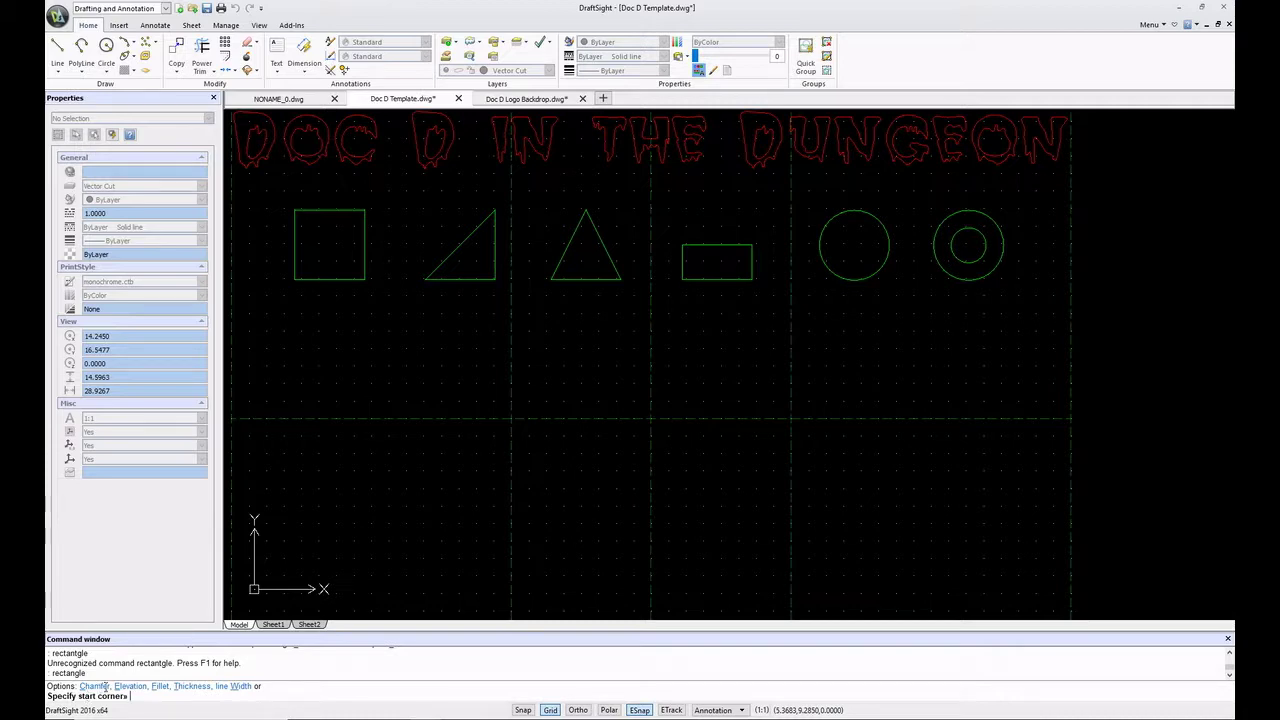
{"action": "key", "text": "Escape"}
{"action": "key", "text": "F8"}
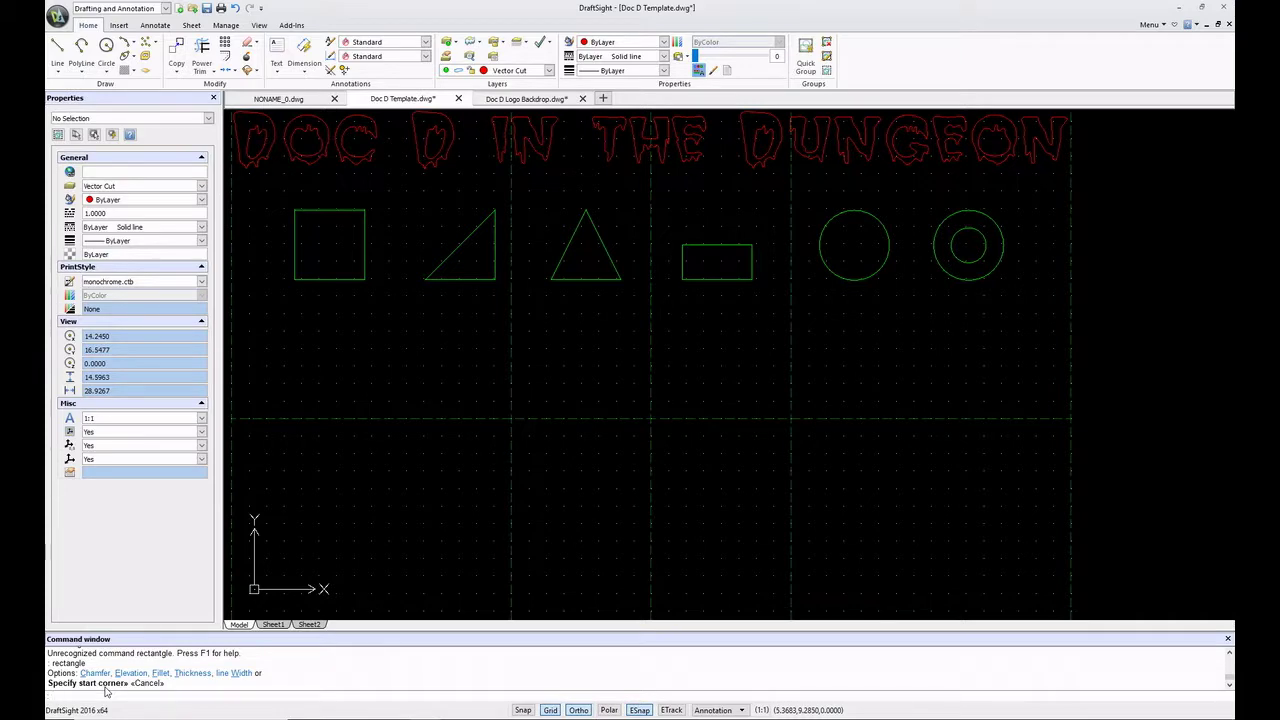
{"action": "type", "text": "rectangle"}
{"action": "key", "text": "Return"}
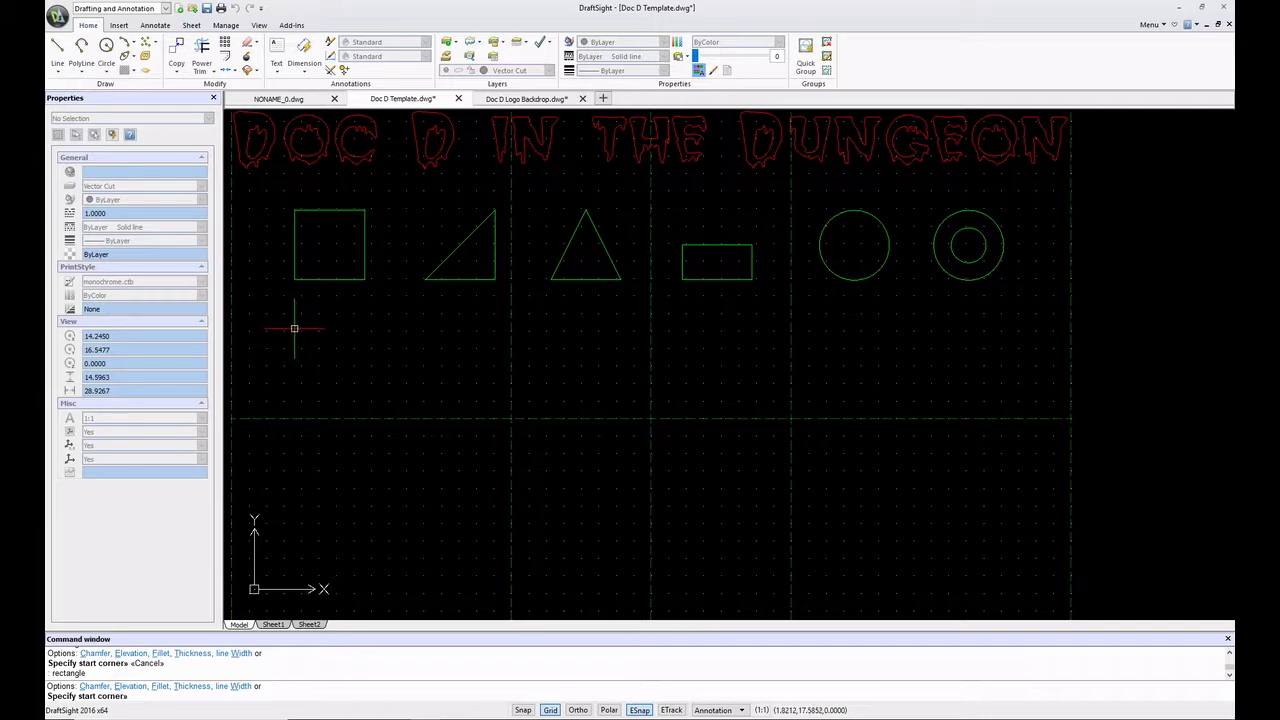
- With Ortho on, draw a 2 by 2 red square using the Dimensions option
{"action": "left_click", "coordinate": [578, 710]}
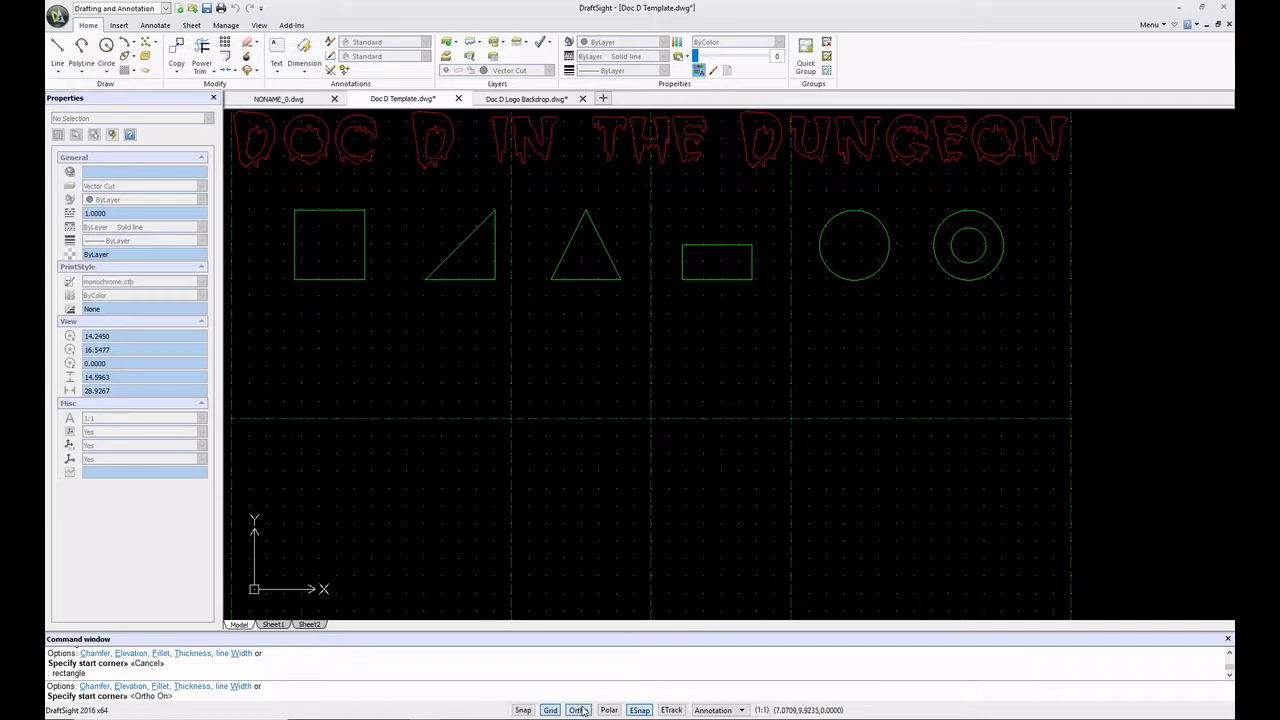
{"action": "left_click", "coordinate": [293, 328]}
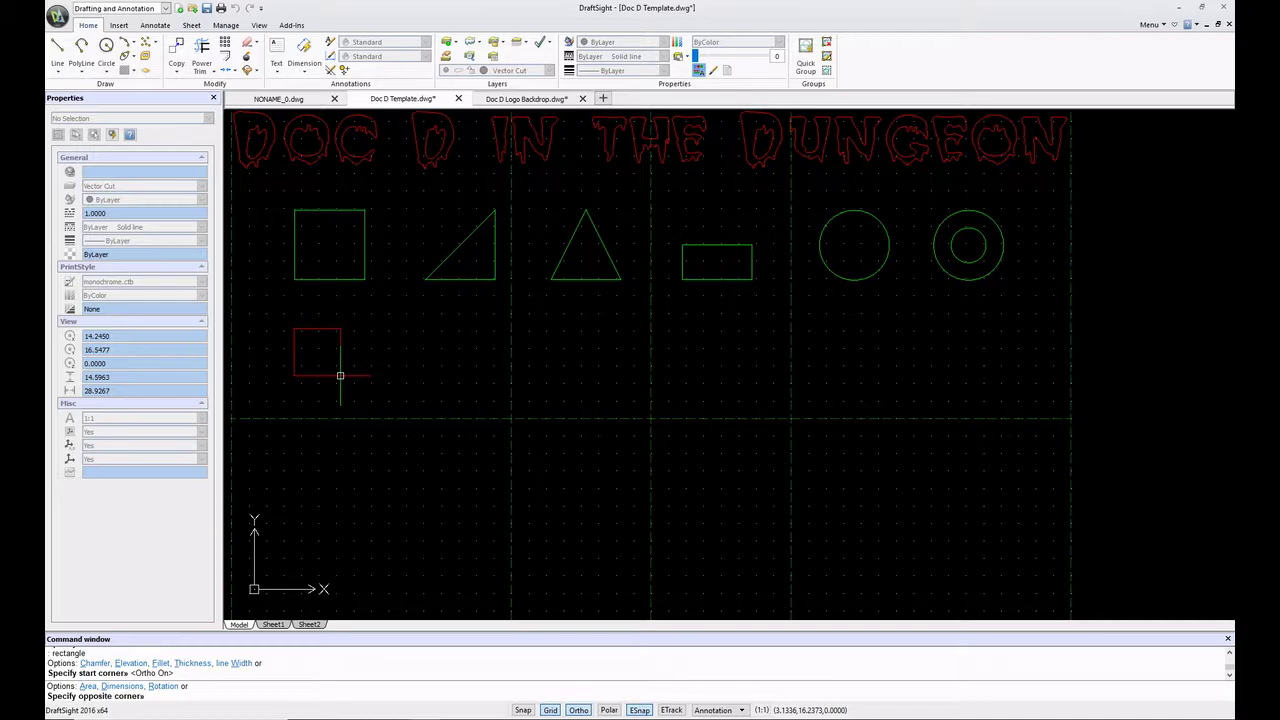
{"action": "type", "text": "d"}
{"action": "key", "text": "Return"}
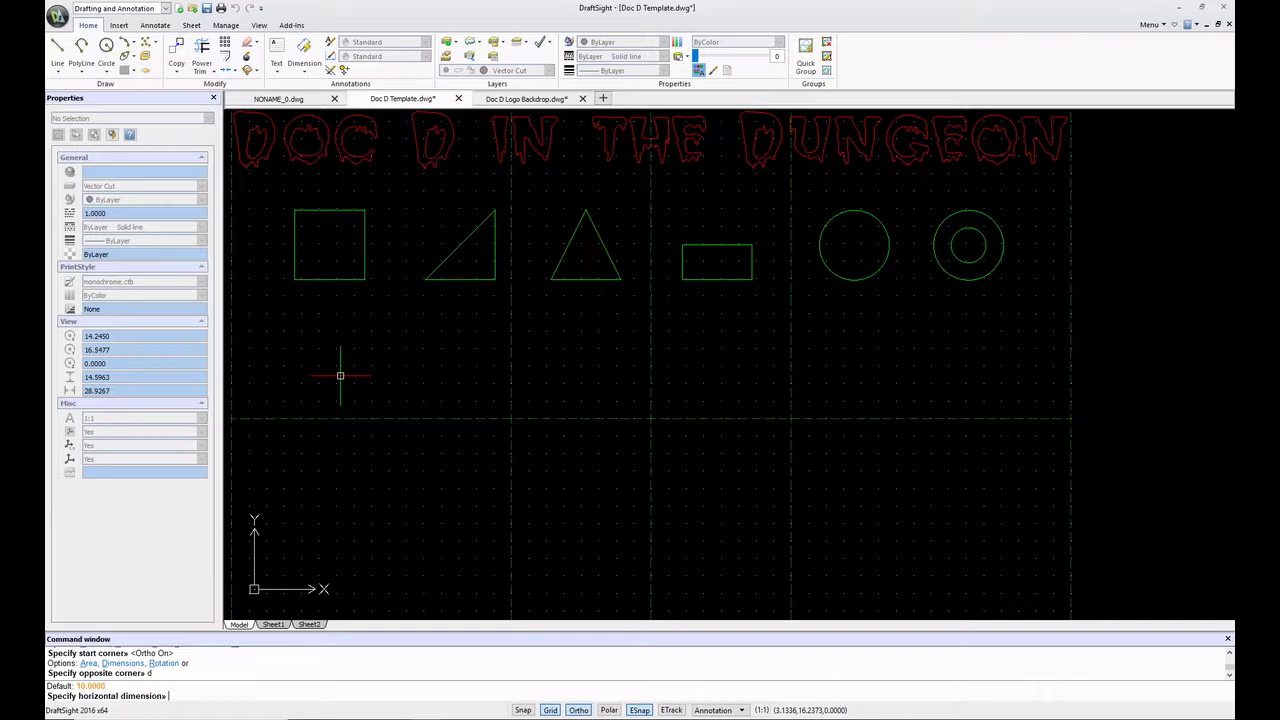
{"action": "type", "text": "2"}
{"action": "key", "text": "Return"}
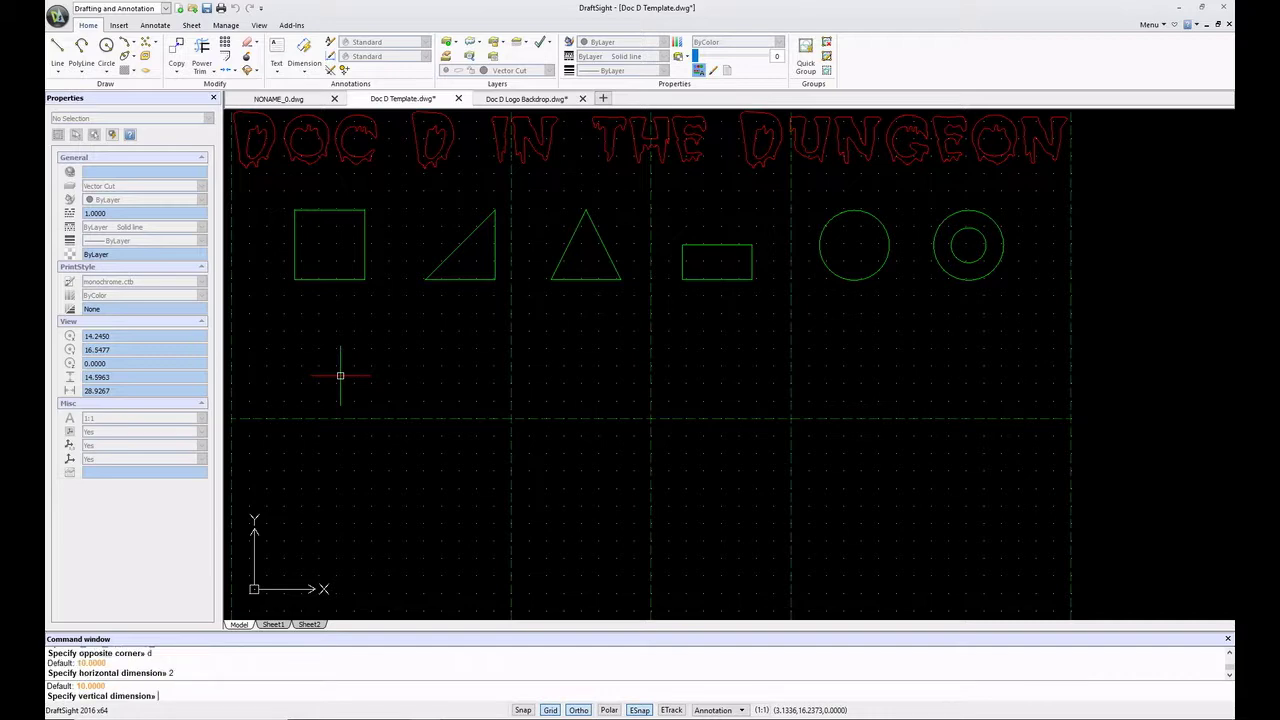
{"action": "type", "text": "2"}
{"action": "key", "text": "Return"}
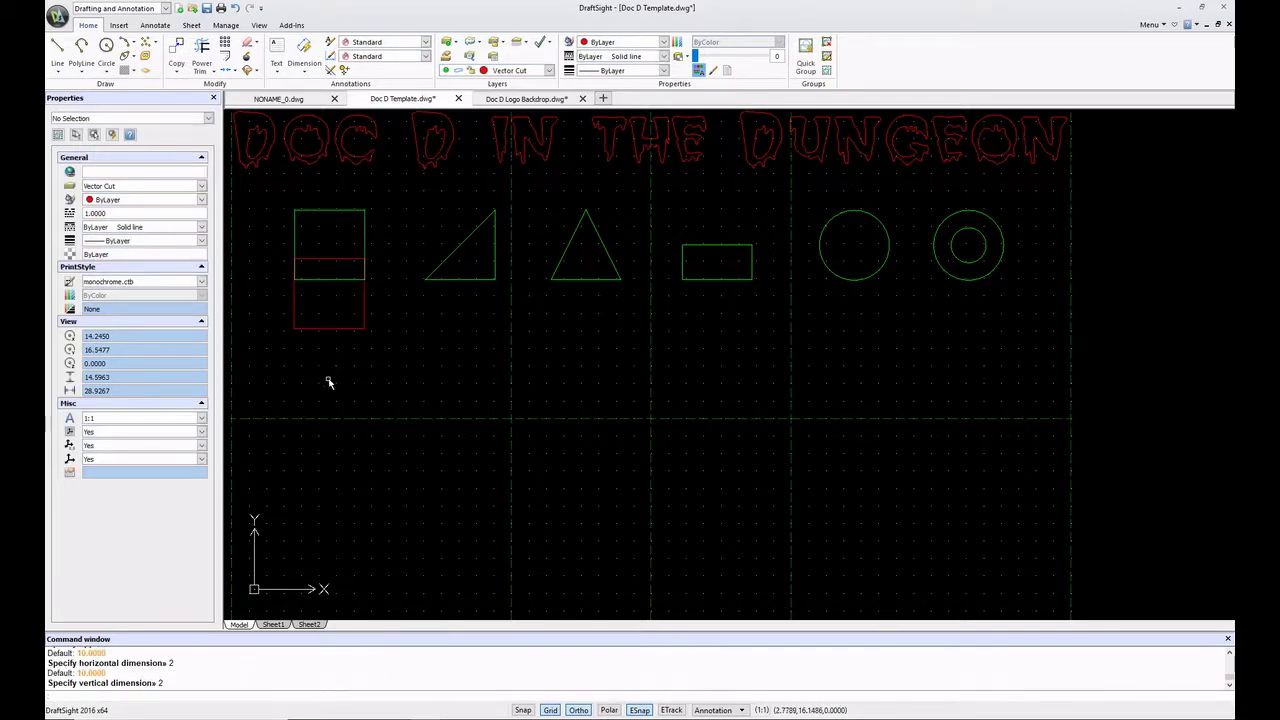
- Move the red square down by its bottom-edge midpoint so it clears the green square
{"action": "left_click", "coordinate": [340, 330]}
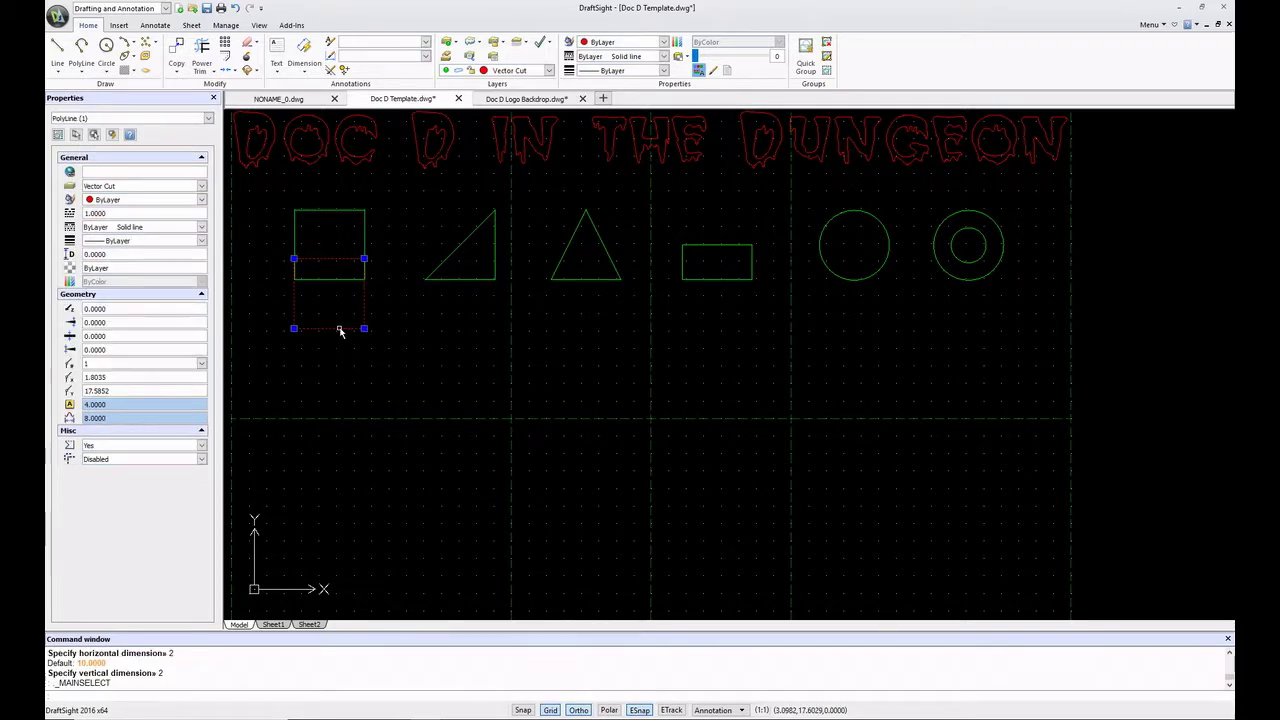
{"action": "type", "text": "move"}
{"action": "key", "text": "Return"}
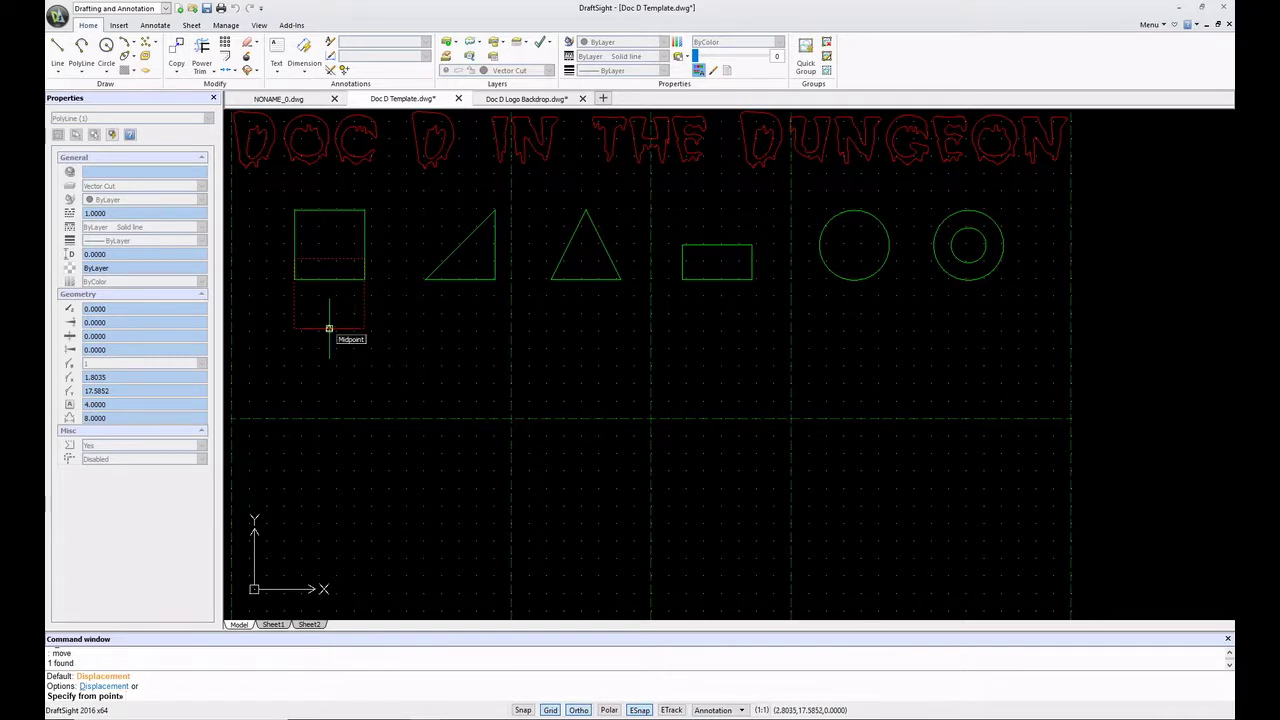
{"action": "left_click", "coordinate": [329, 328]}
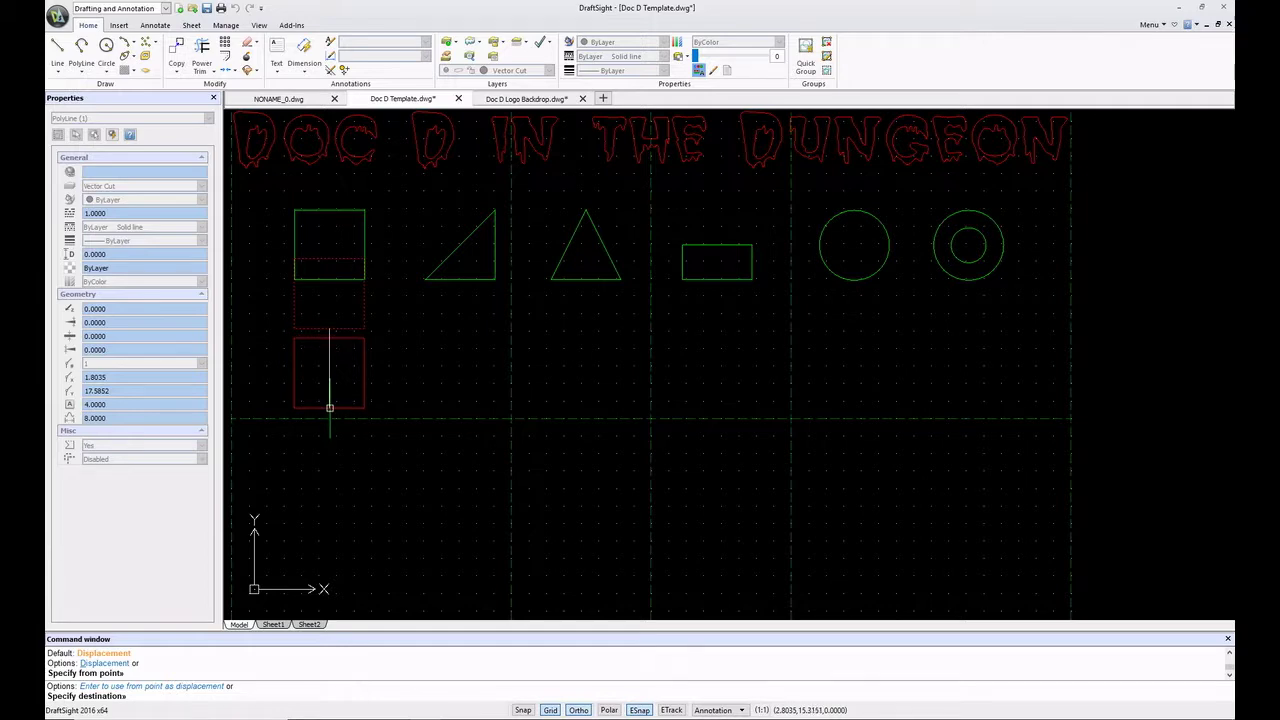
{"action": "left_click", "coordinate": [330, 401]}
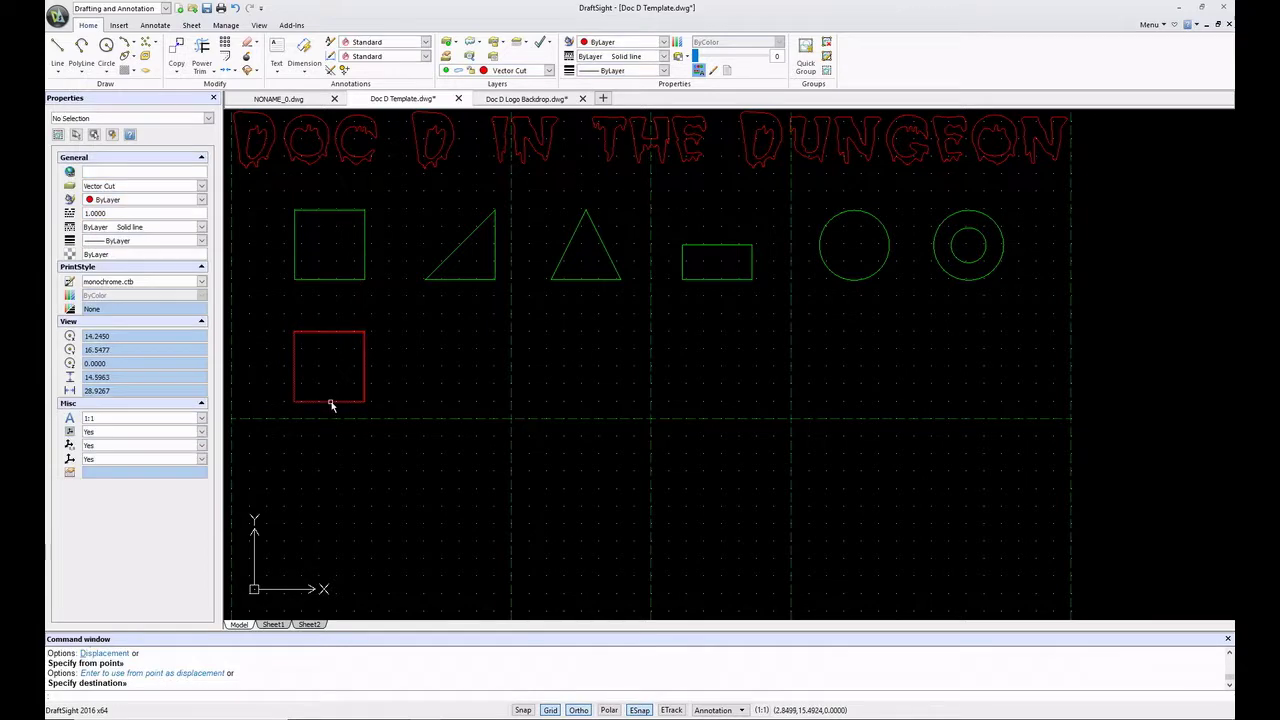
- Reselect the red square and start the COPY command
{"action": "left_click", "coordinate": [293, 331]}
{"action": "left_click", "coordinate": [294, 334]}
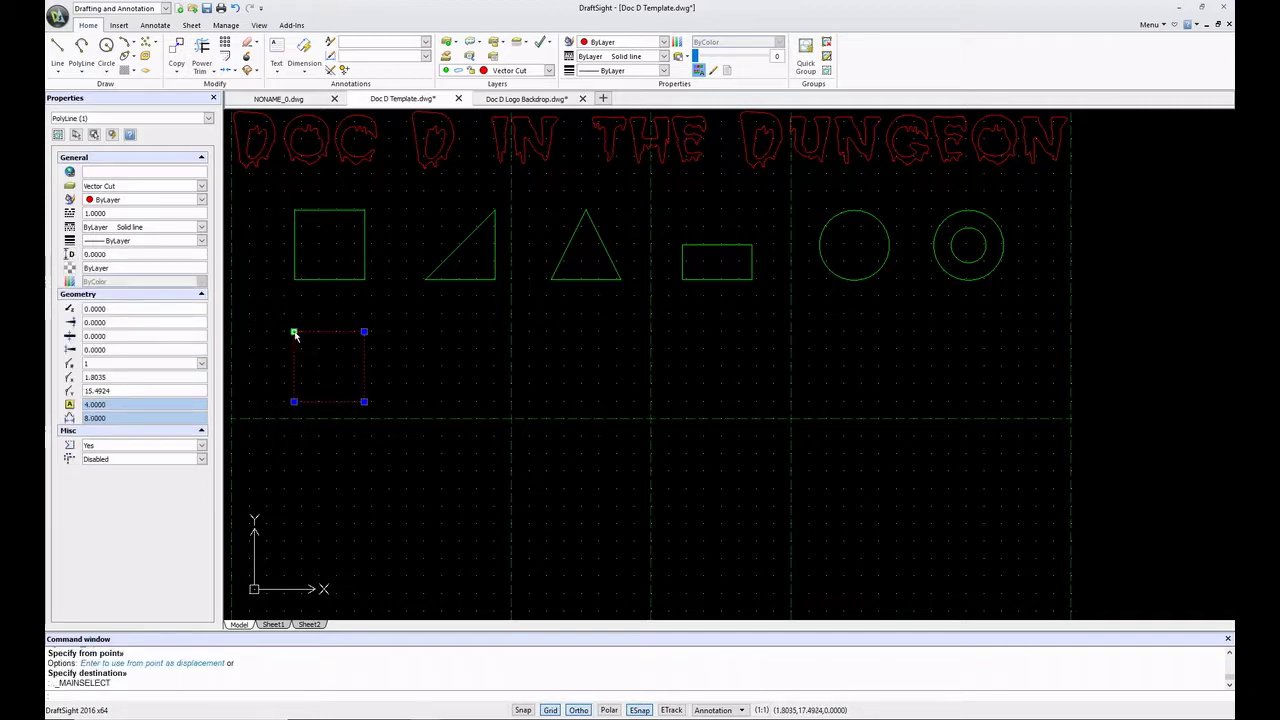
{"action": "type", "text": "copy"}
{"action": "key", "text": "Return"}
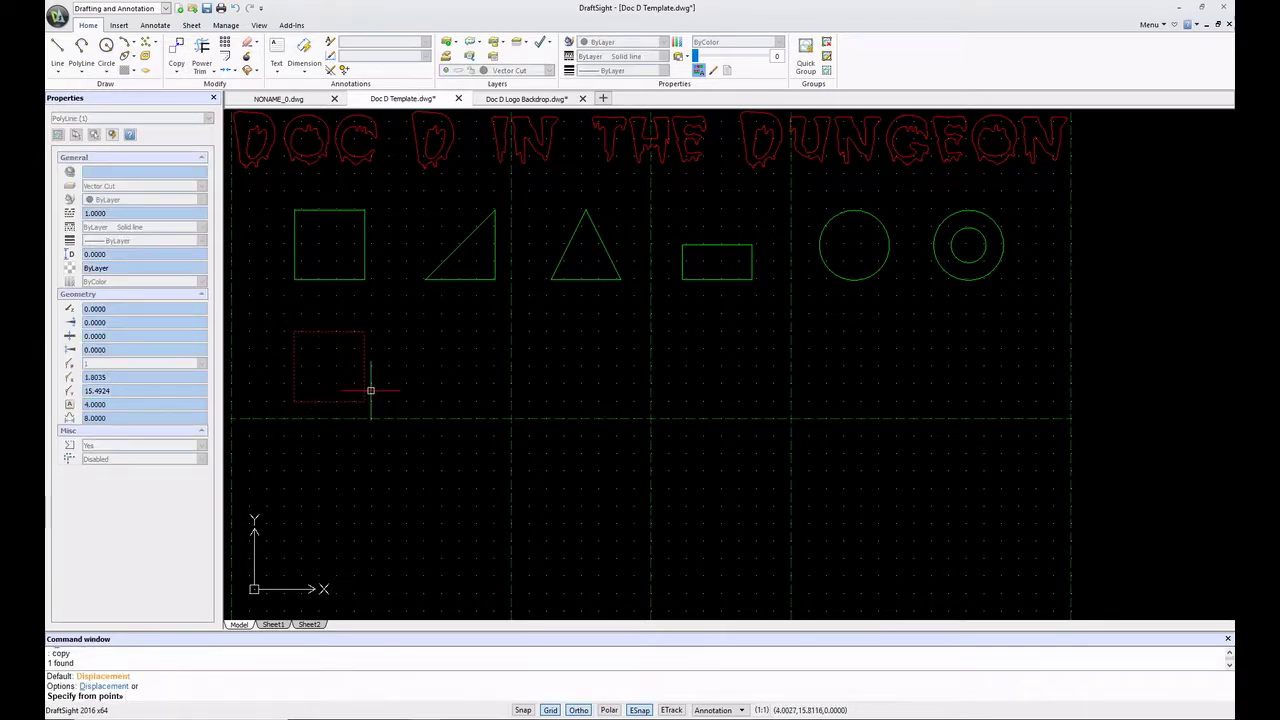
- Enable End, Midpoint, Center, Quadrant, Intersection and Perpendicular entity snaps
{"action": "right_click", "coordinate": [638, 712]}
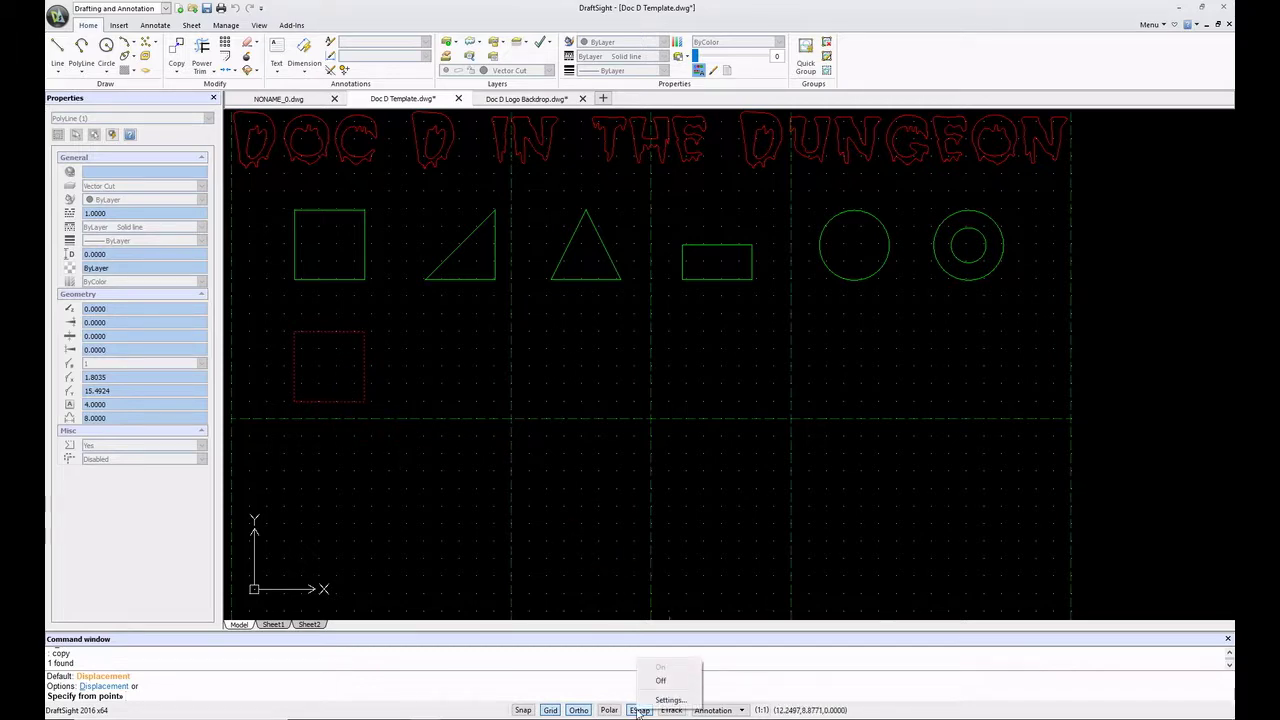
{"action": "left_click", "coordinate": [658, 708]}
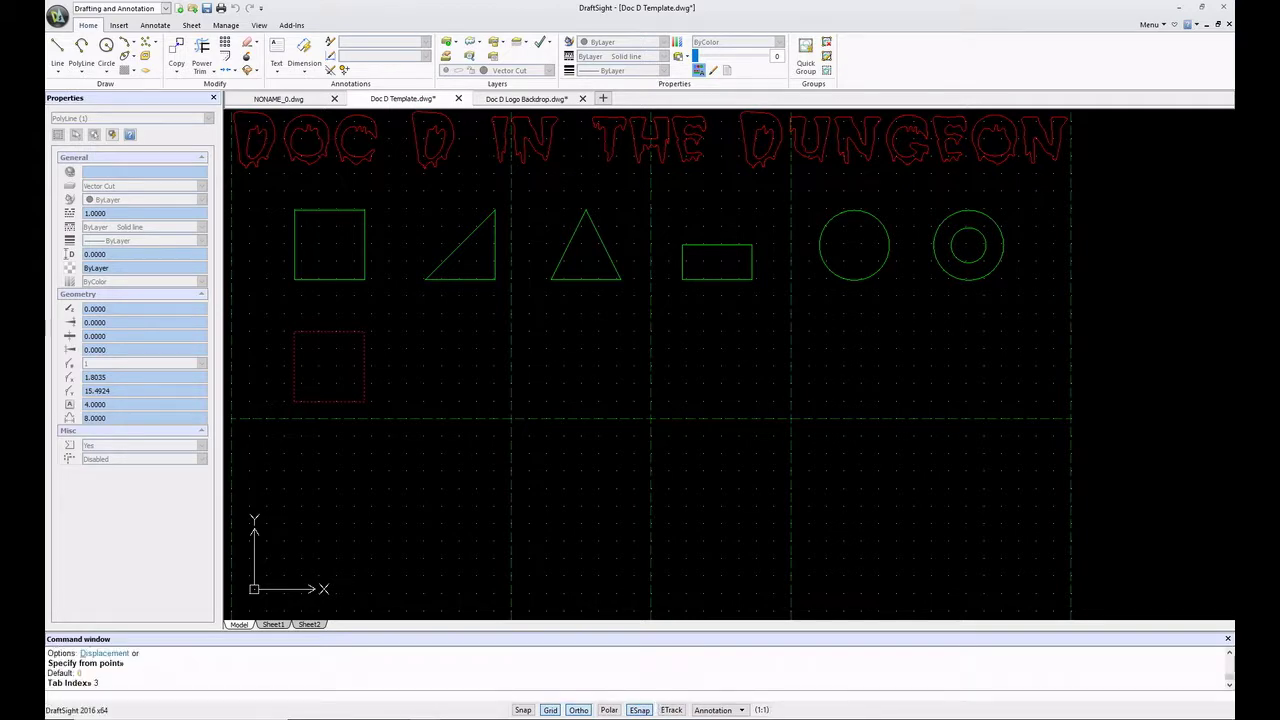
{"action": "left_click_drag", "start_coordinate": [1208, 161], "coordinate": [764, 307]}
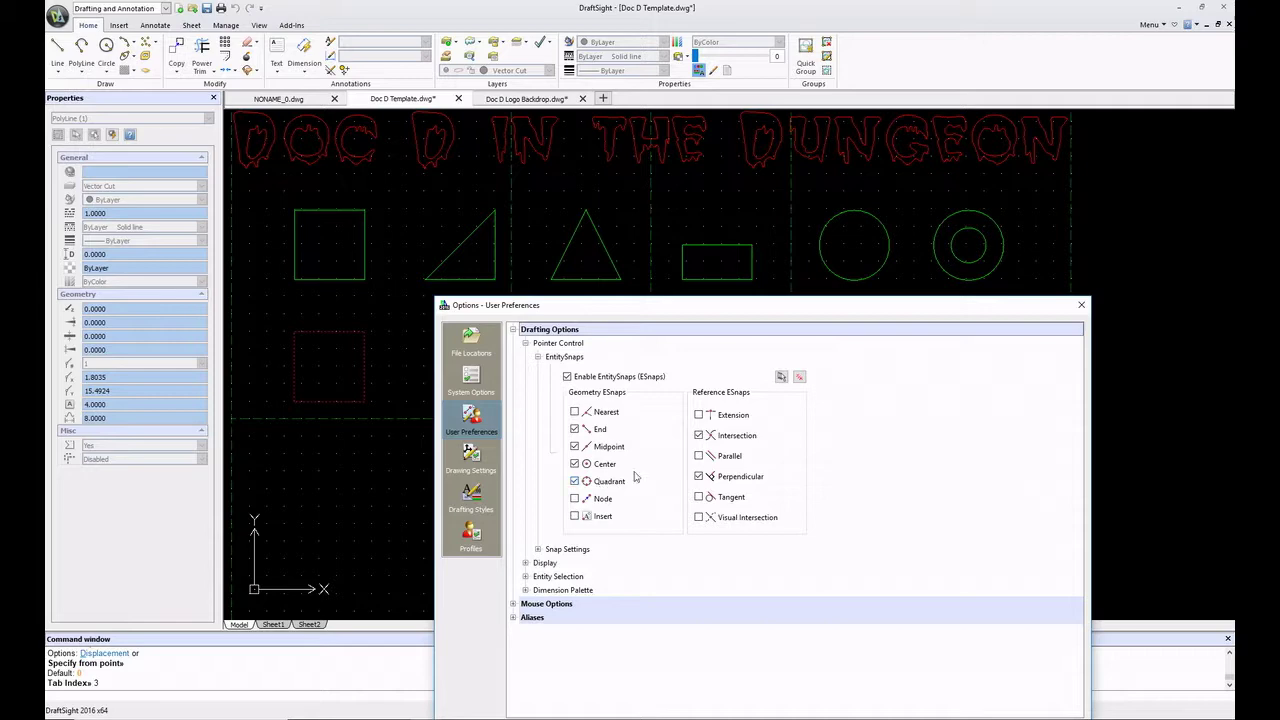
{"action": "left_click_drag", "start_coordinate": [827, 310], "coordinate": [773, 223]}
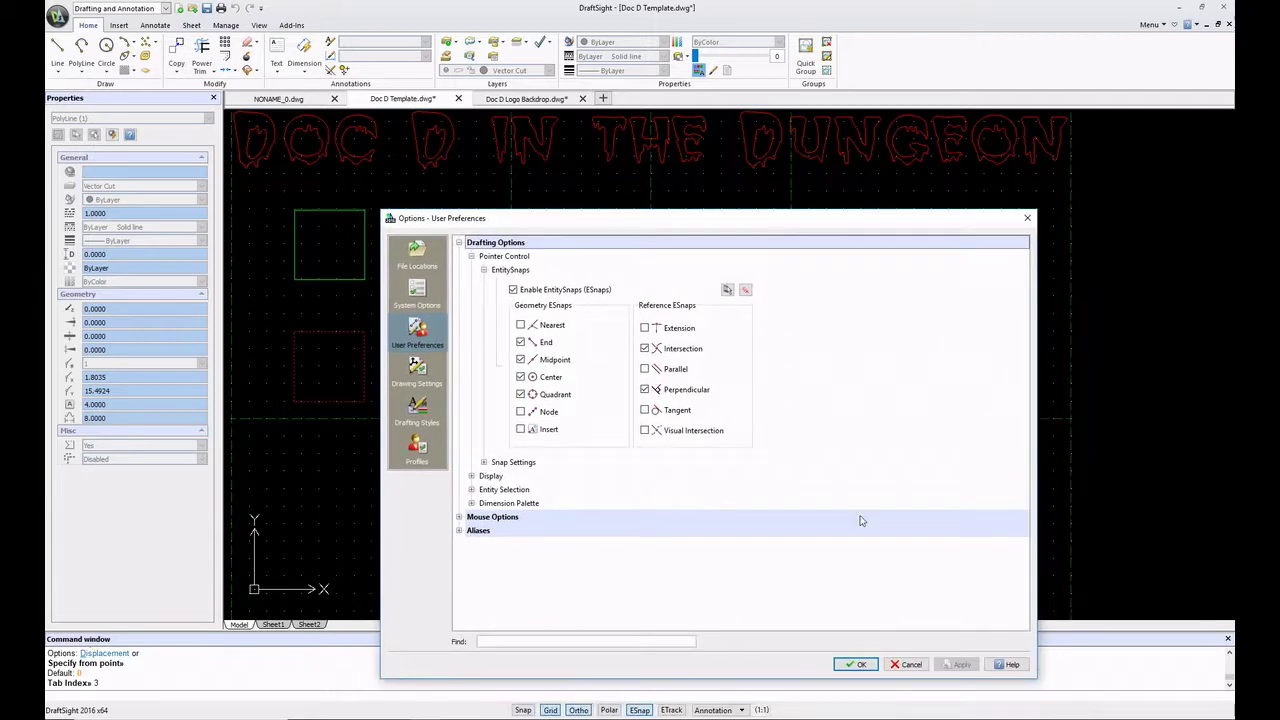
{"action": "left_click", "coordinate": [856, 664]}
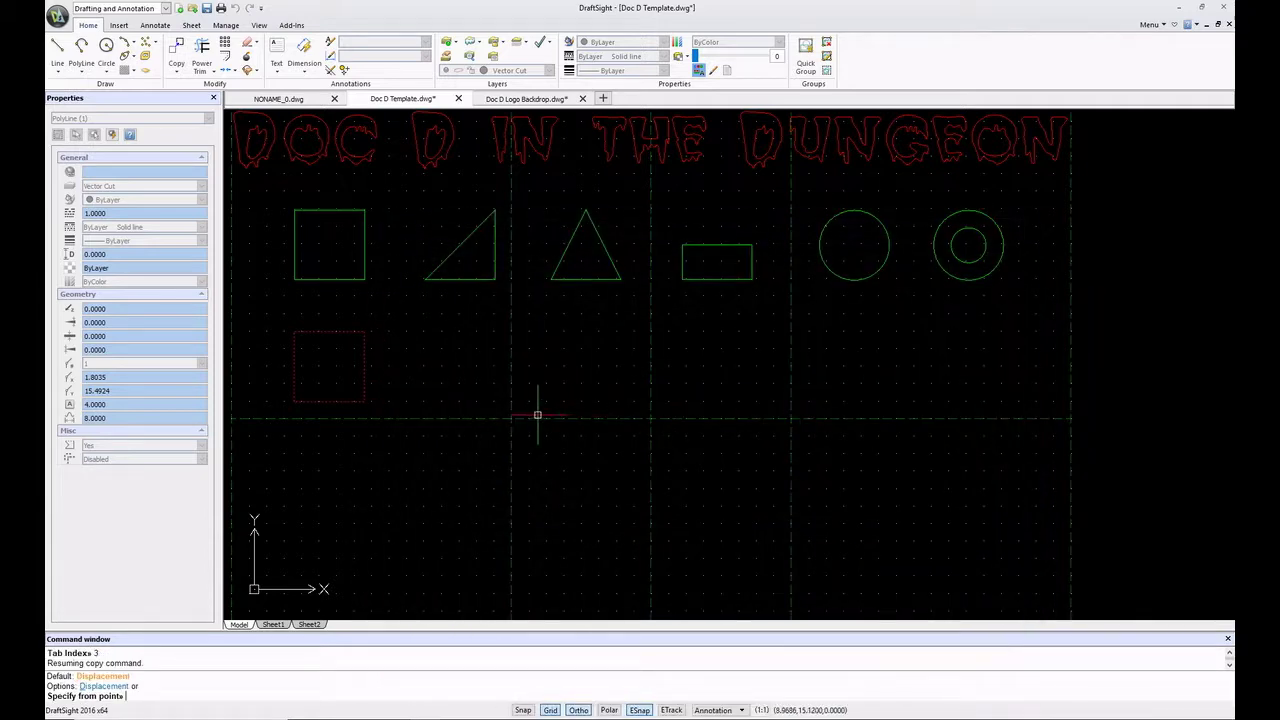
- Copy the square from its top-edge midpoint to three spots in a row to the right
{"action": "left_click", "coordinate": [332, 333]}
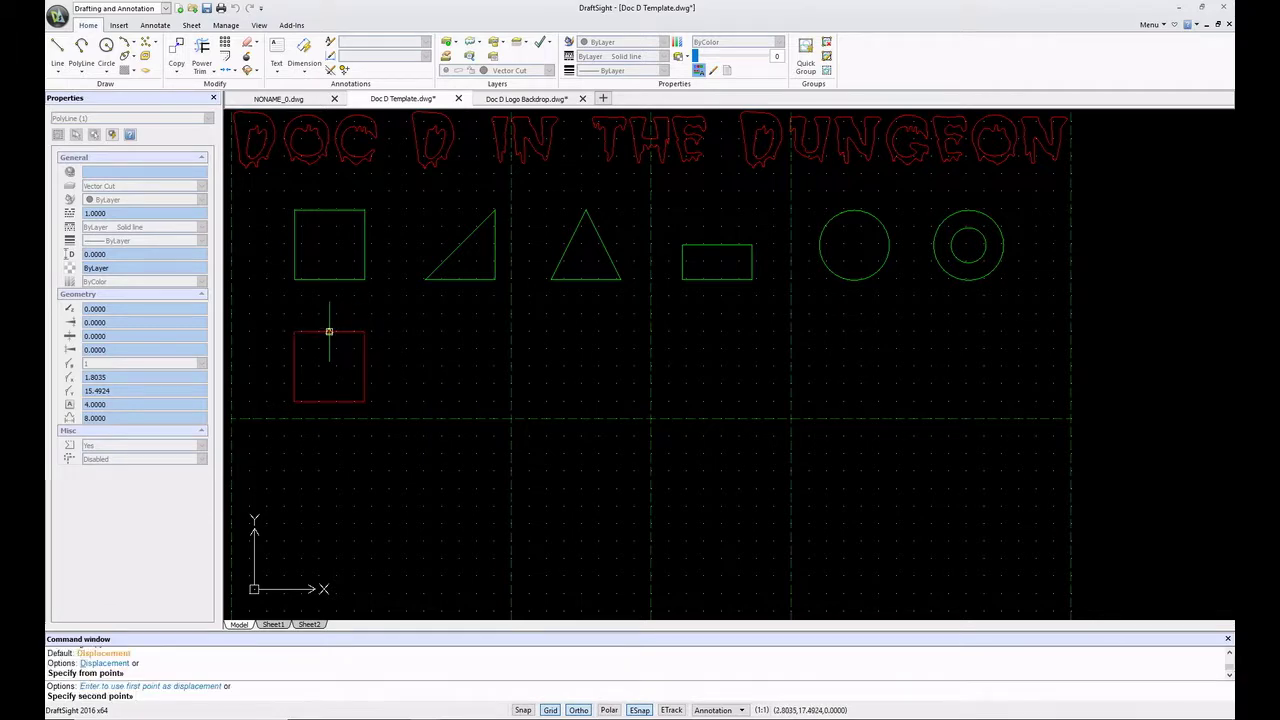
{"action": "left_click", "coordinate": [458, 331]}
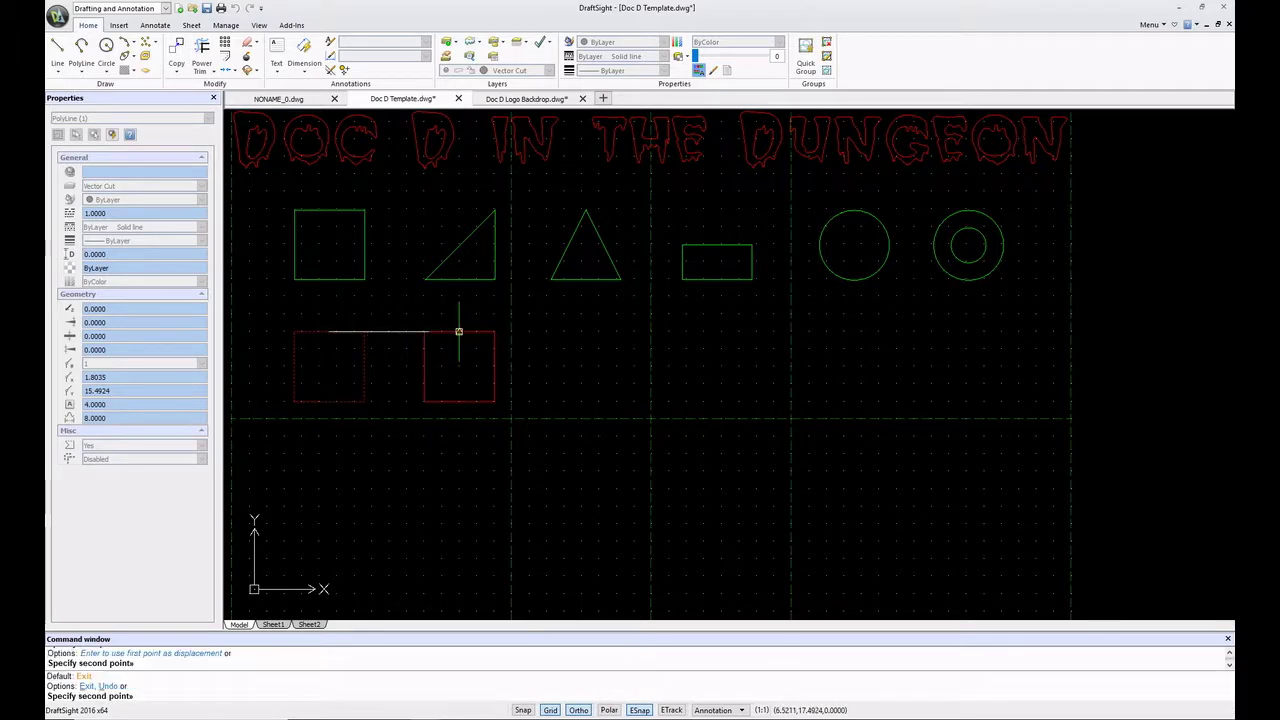
{"action": "left_click", "coordinate": [590, 332]}
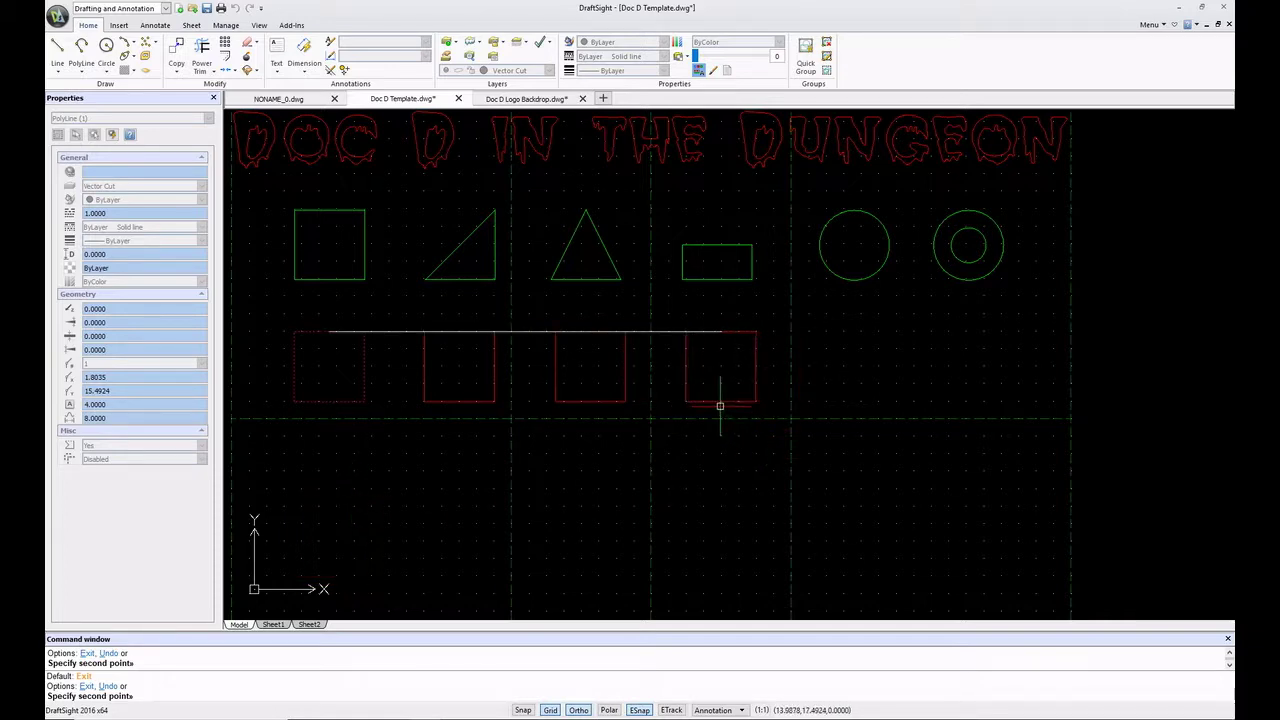
{"action": "left_click", "coordinate": [580, 710]}
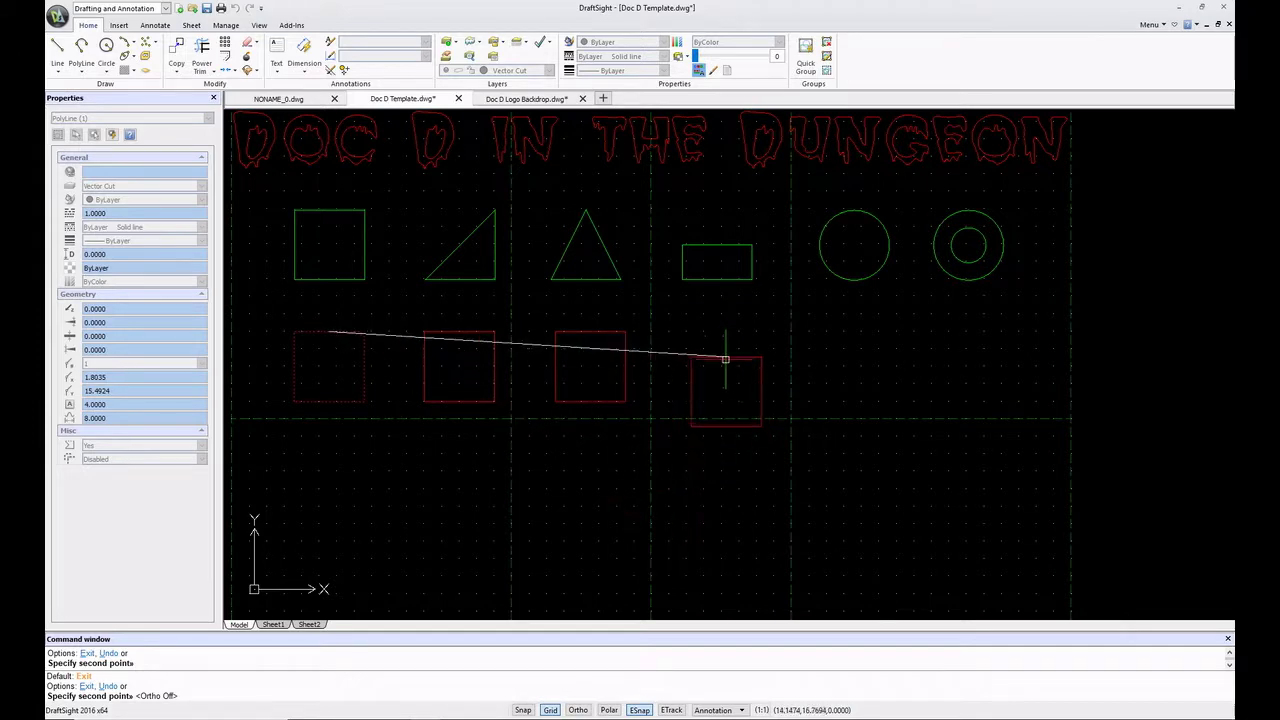
{"action": "left_click", "coordinate": [578, 710]}
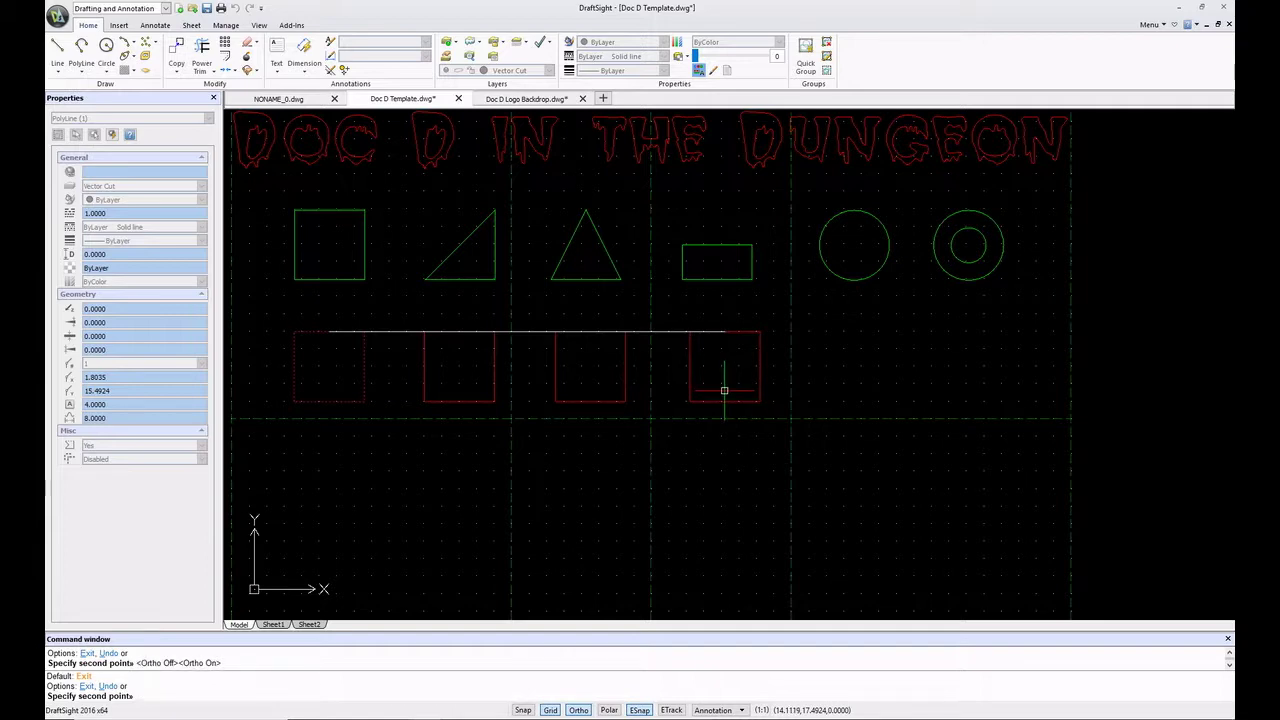
{"action": "key", "text": "Escape"}
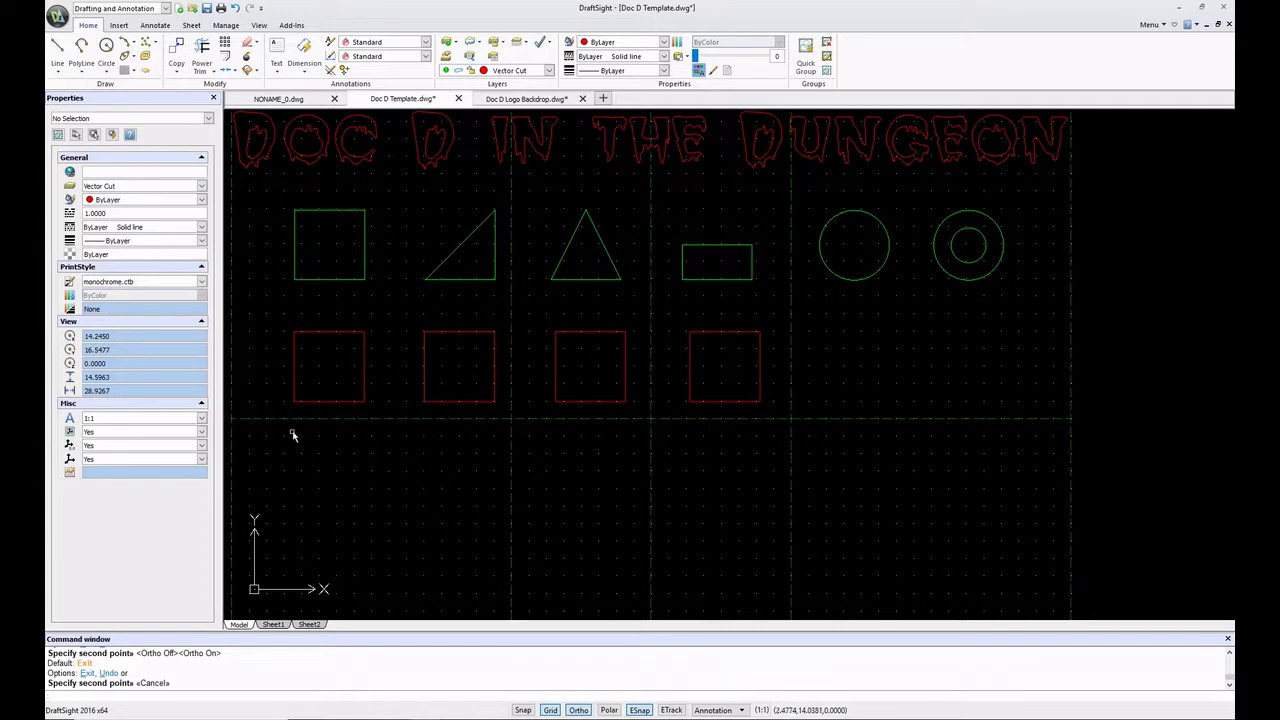
- Draw a diagonal line ending at the second red square's top-right corner
{"action": "left_click", "coordinate": [57, 48]}
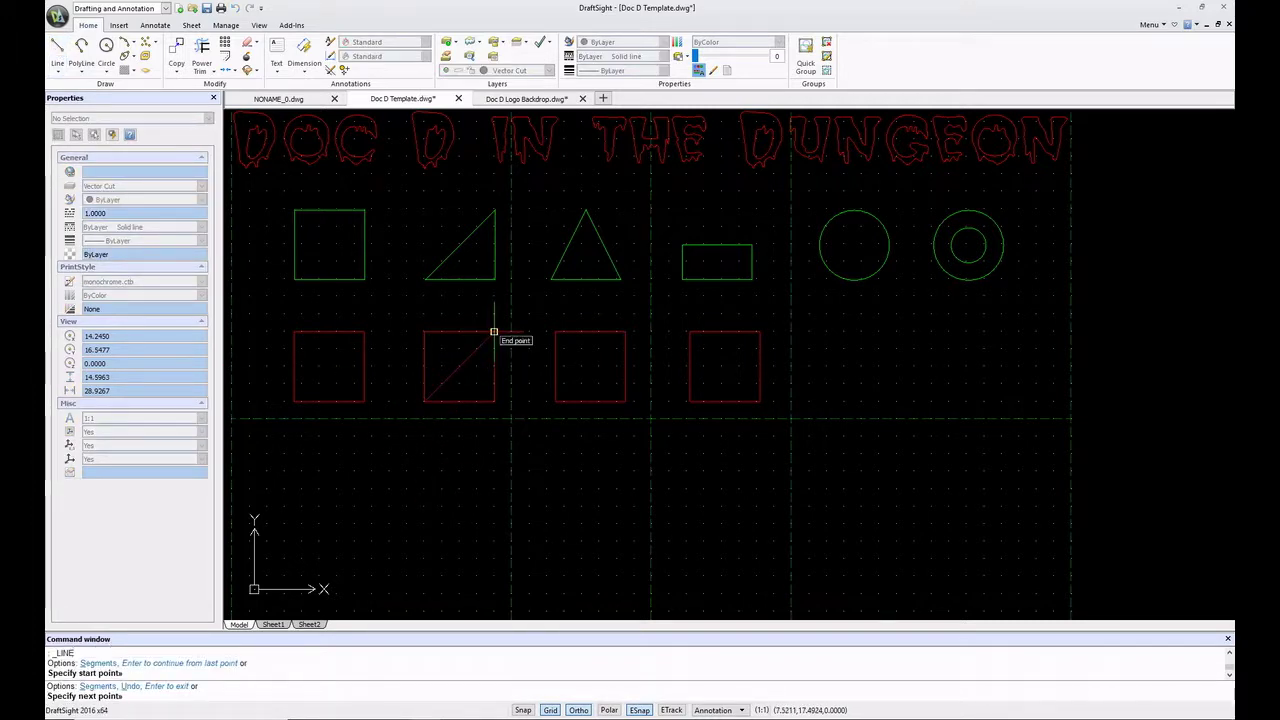
{"action": "left_click", "coordinate": [493, 331]}
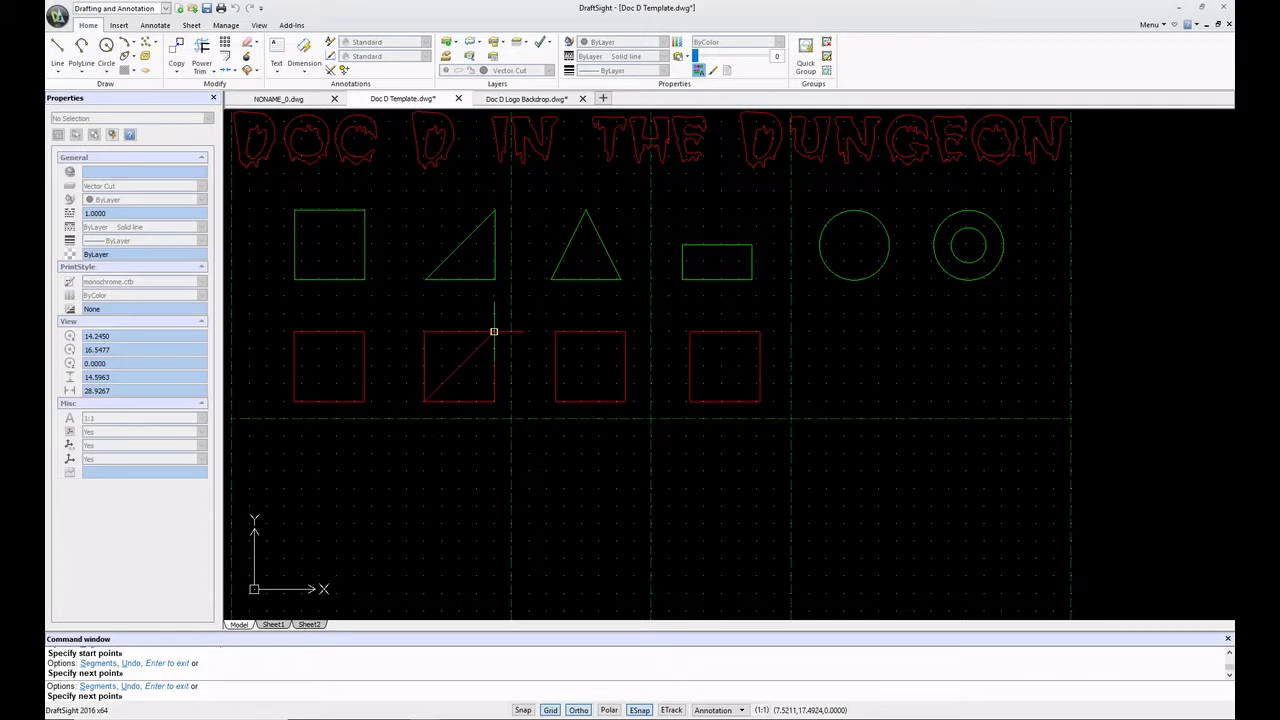
{"action": "key", "text": "Escape"}
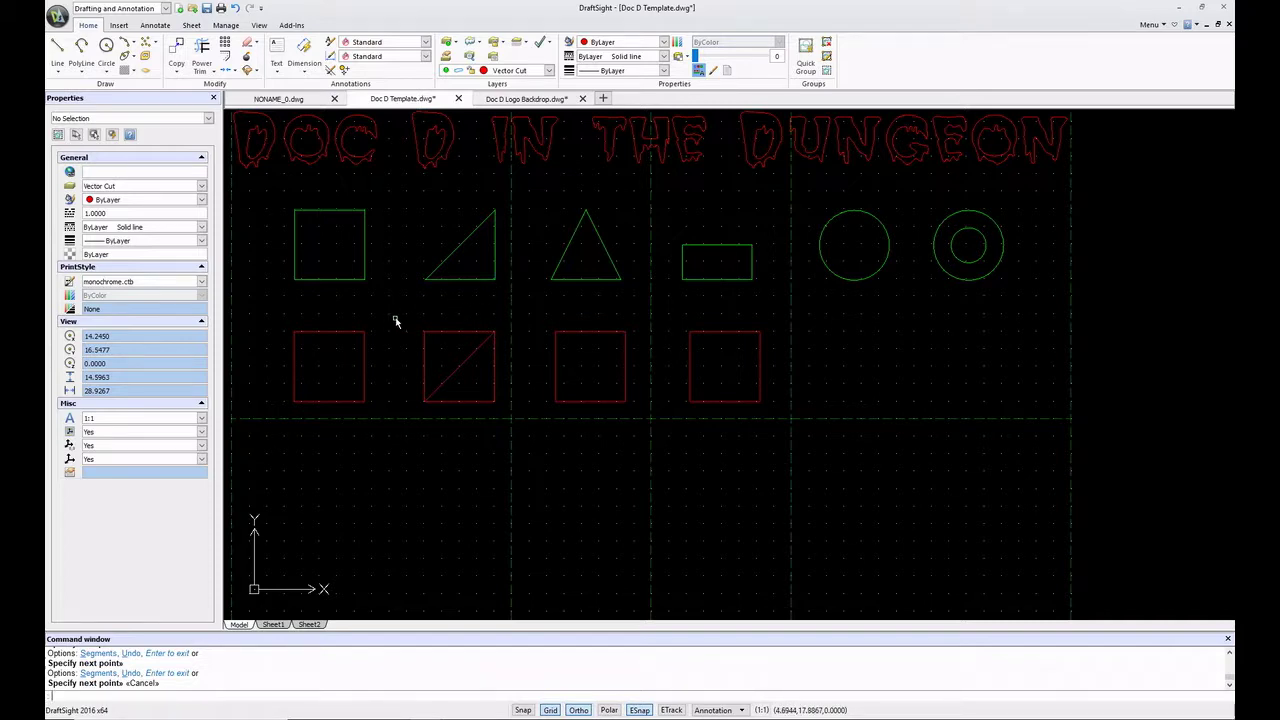
- Trim away the second square's top and left edges, leaving a right triangle
{"action": "left_click_drag", "start_coordinate": [395, 321], "coordinate": [504, 425]}
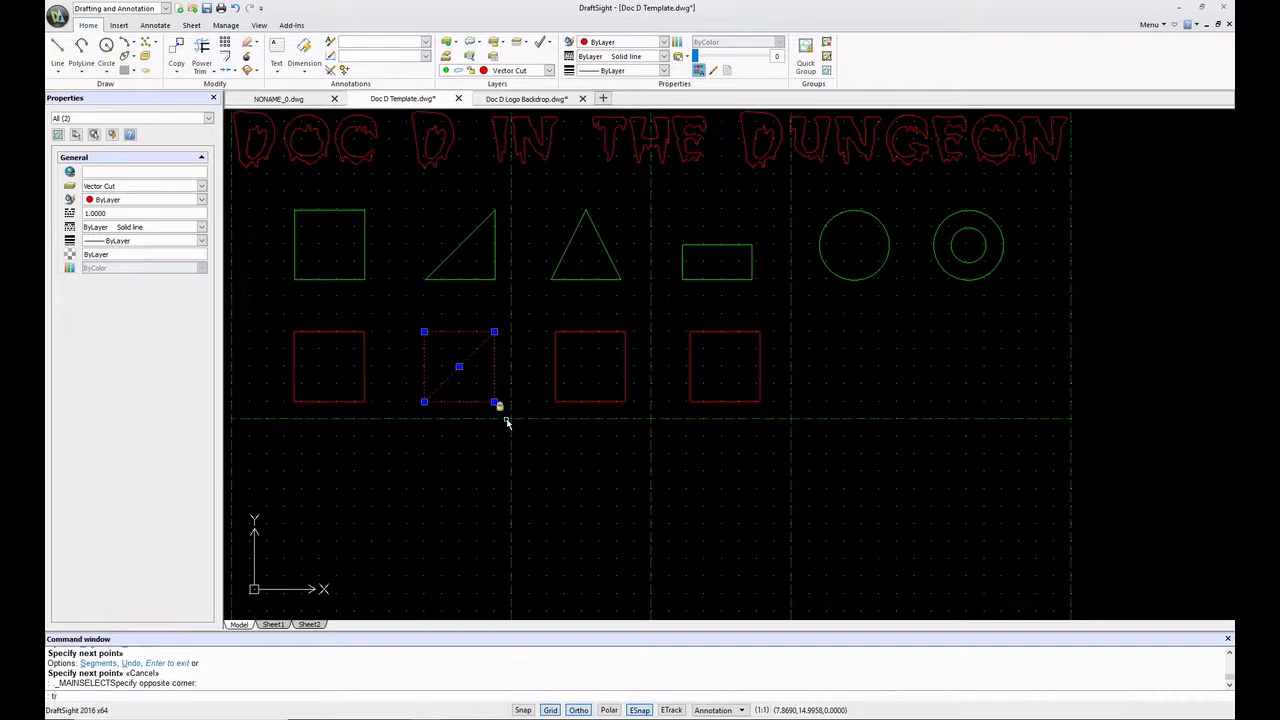
{"action": "type", "text": "im"}
{"action": "key", "text": "Return"}
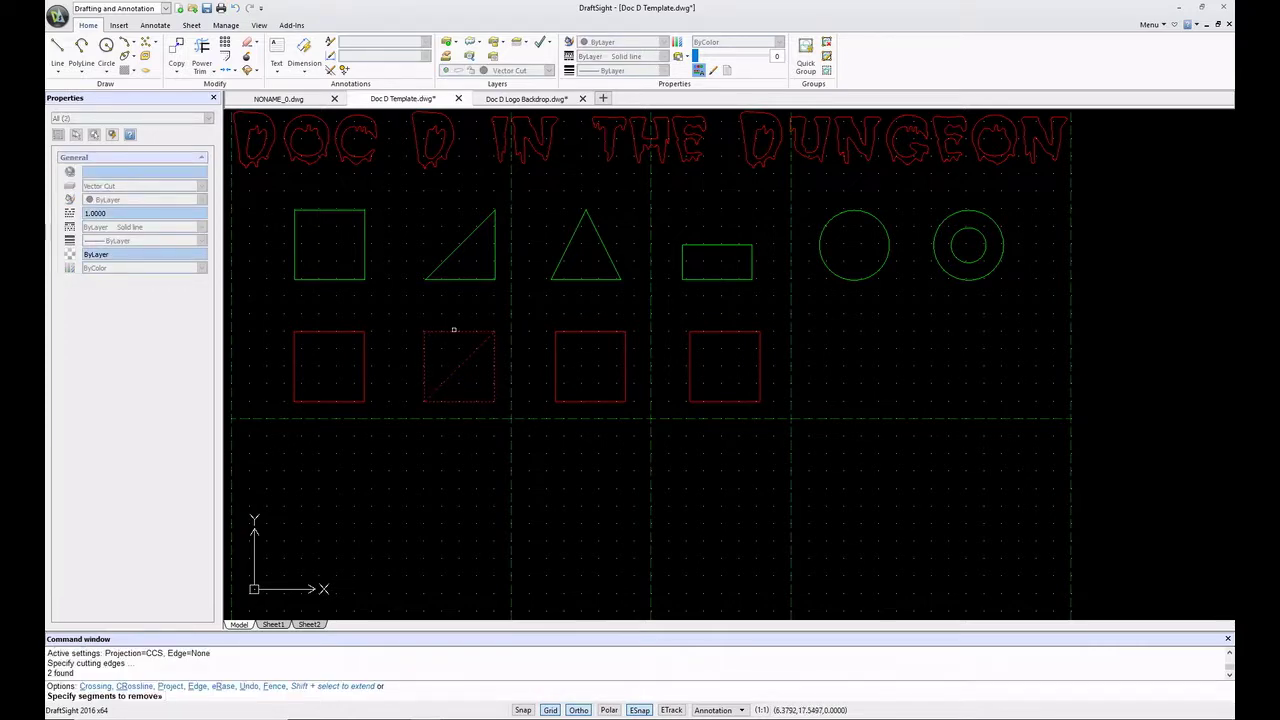
{"action": "left_click", "coordinate": [456, 330]}
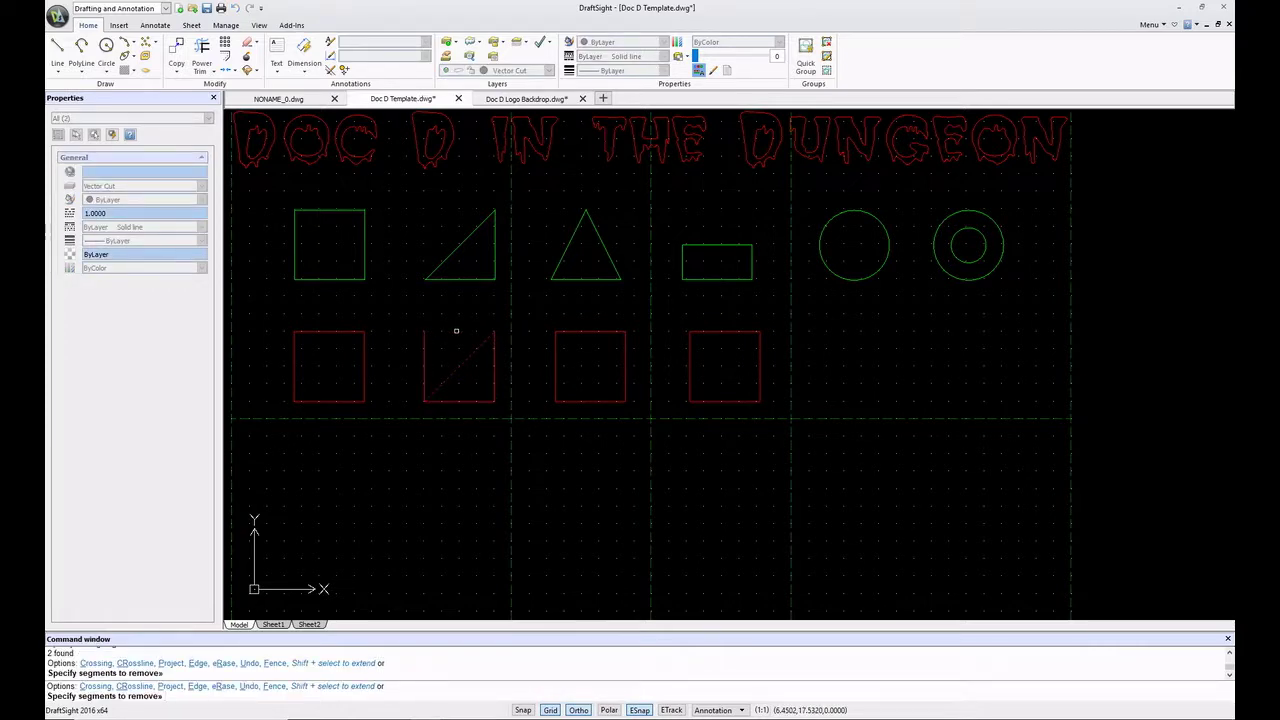
{"action": "left_click", "coordinate": [424, 379]}
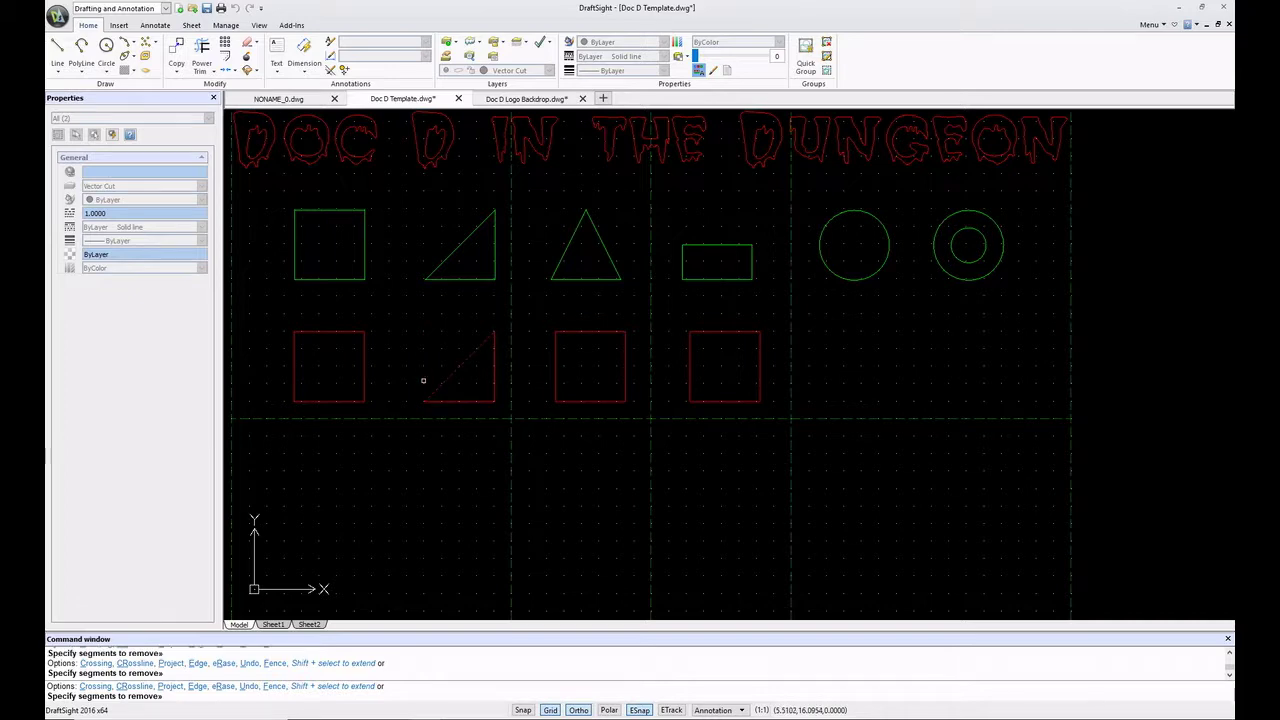
{"action": "key", "text": "Escape"}
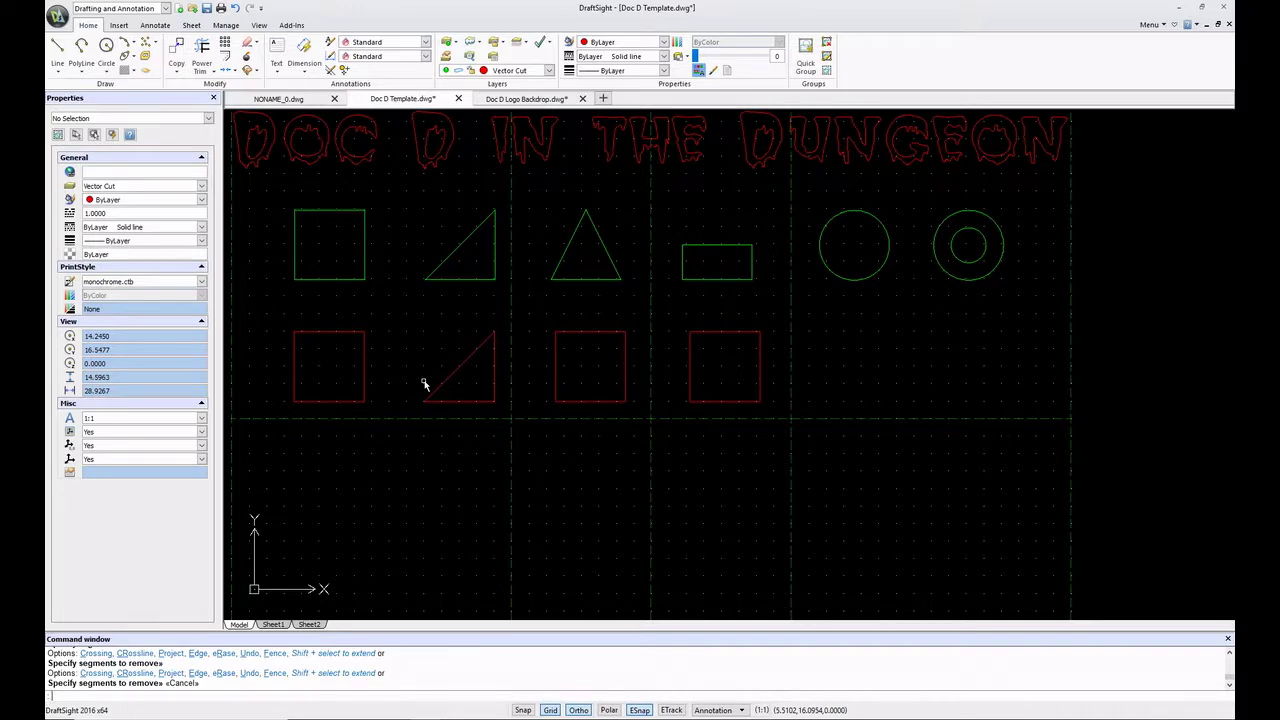
- Draw lines from the third square's bottom-left corner to its top-edge midpoint, then to its bottom-right corner
{"action": "left_click", "coordinate": [578, 333]}
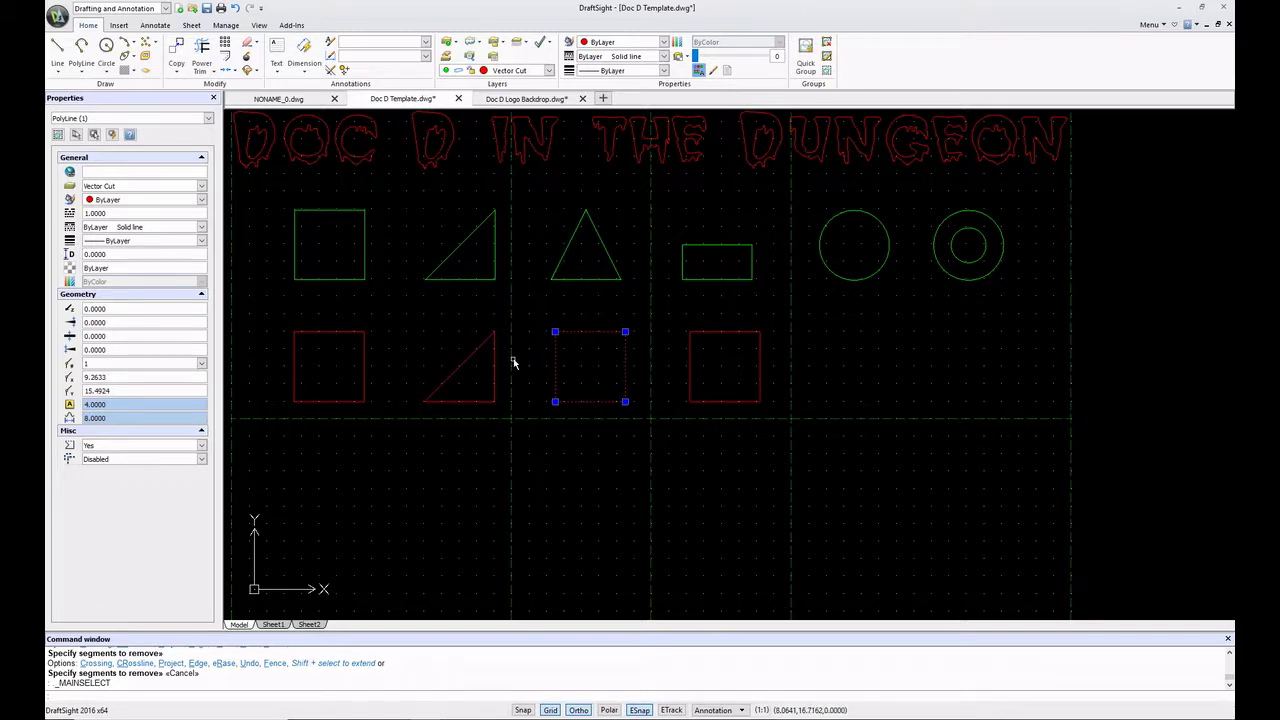
{"action": "type", "text": "line"}
{"action": "key", "text": "Return"}
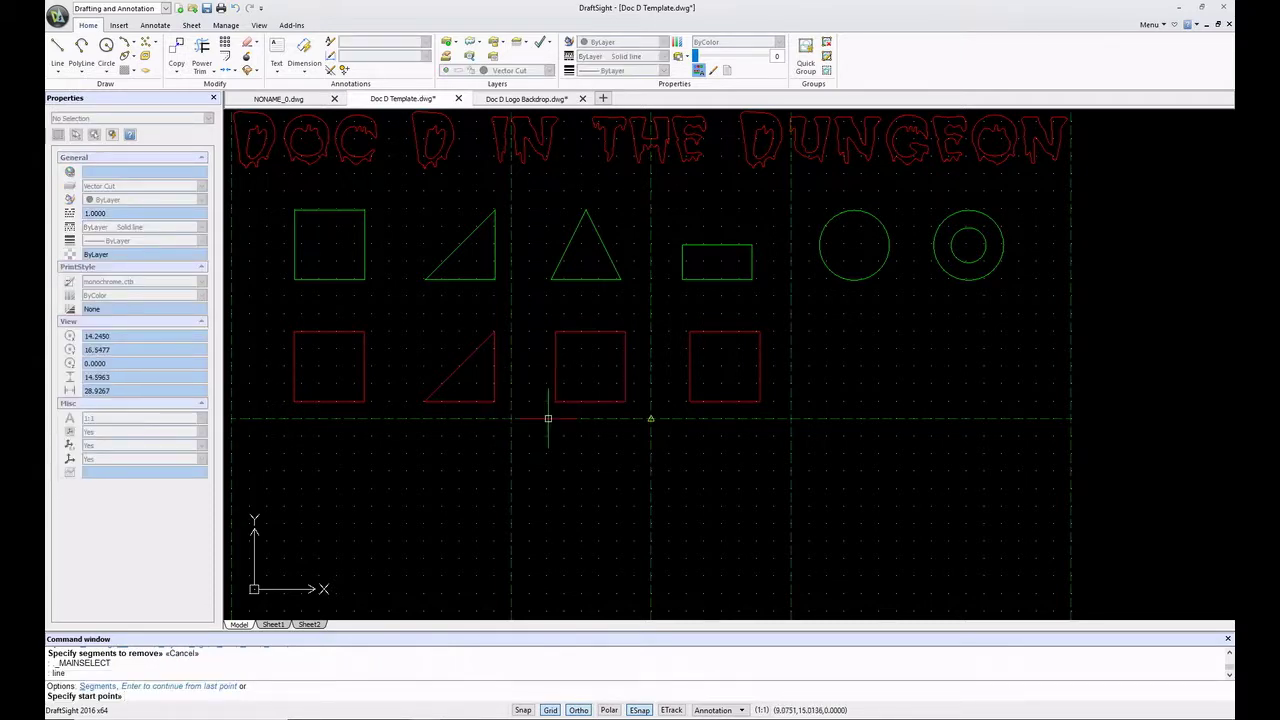
{"action": "left_click", "coordinate": [555, 402]}
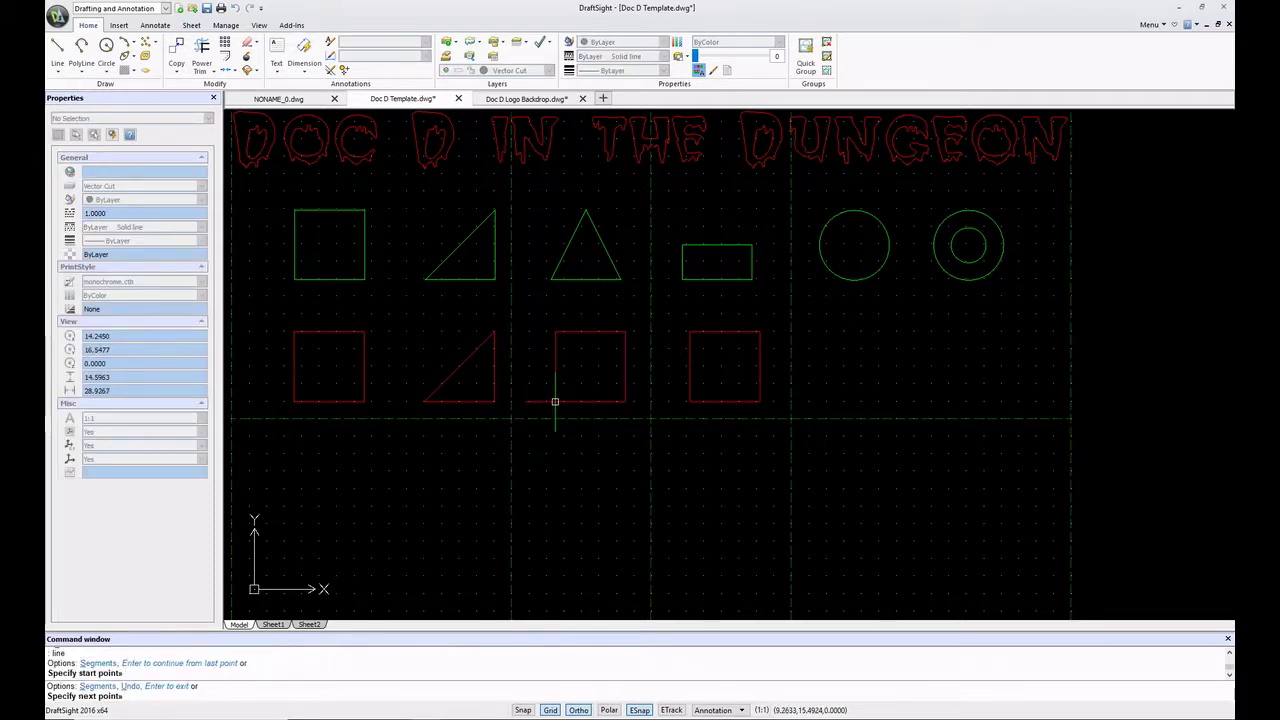
{"action": "left_click", "coordinate": [589, 331]}
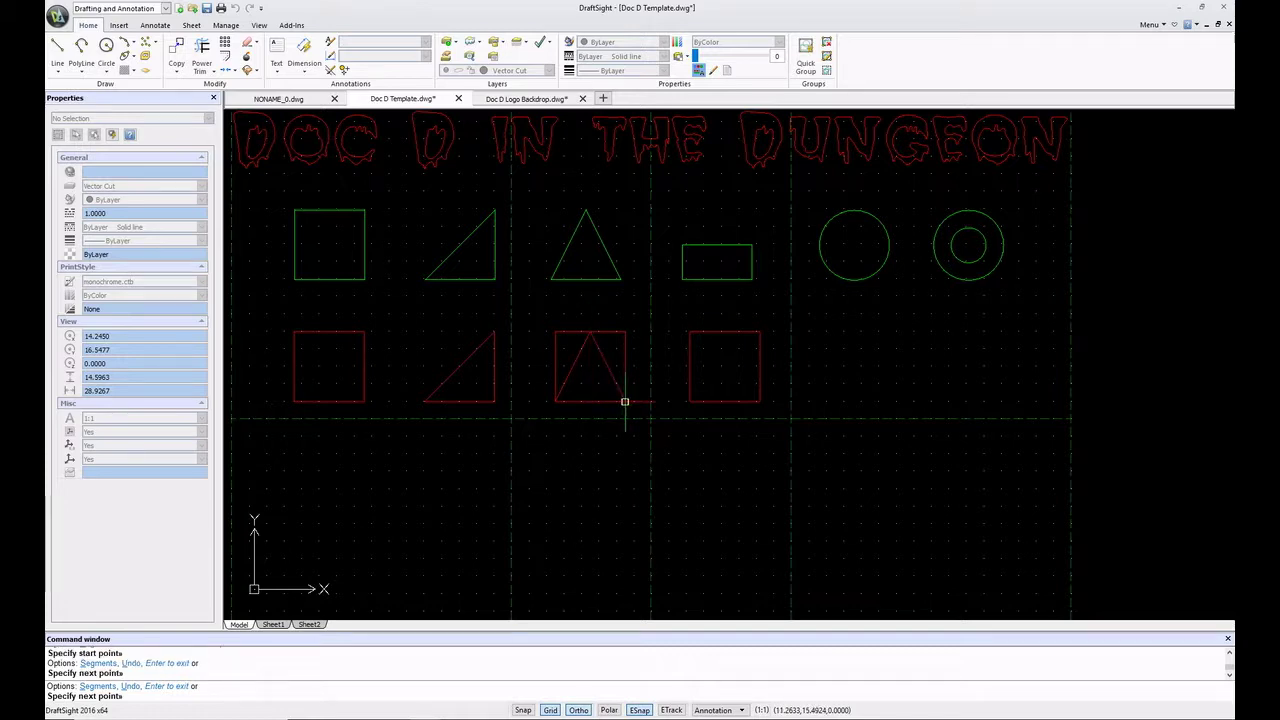
{"action": "left_click", "coordinate": [625, 402]}
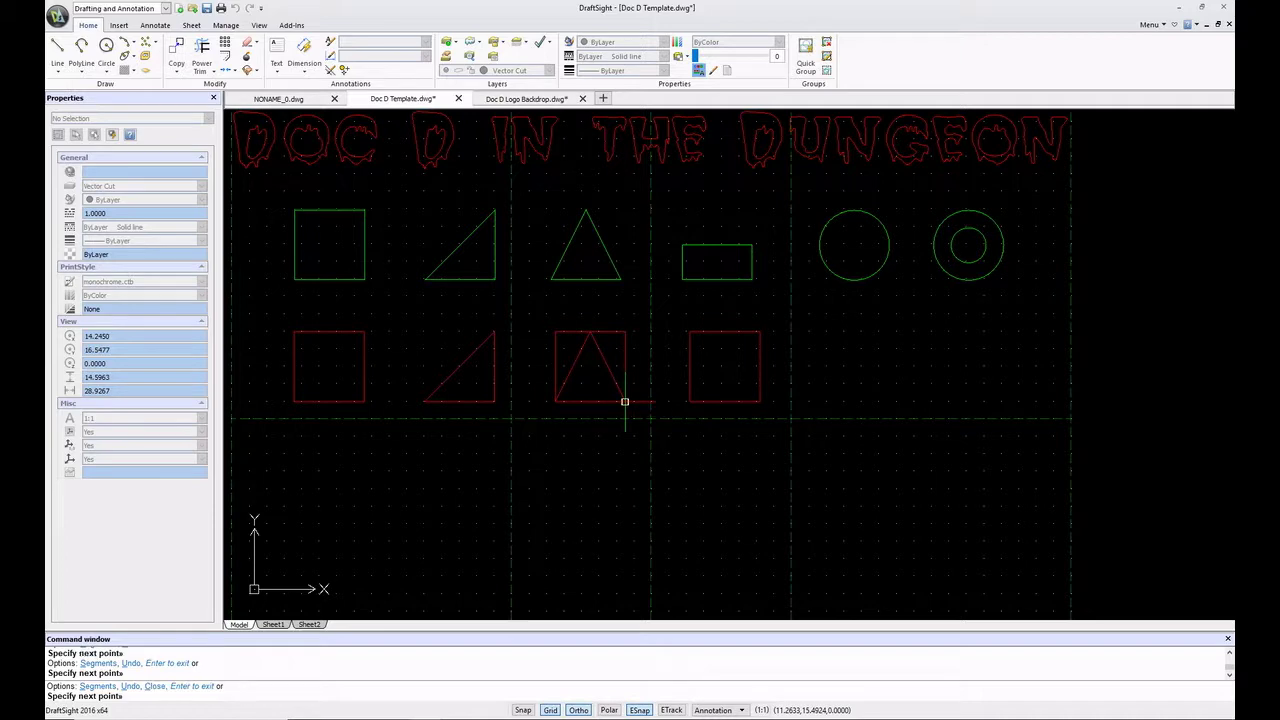
- Trim away the third square's top pieces and left side, leaving an upright triangle
{"action": "key", "text": "Escape"}
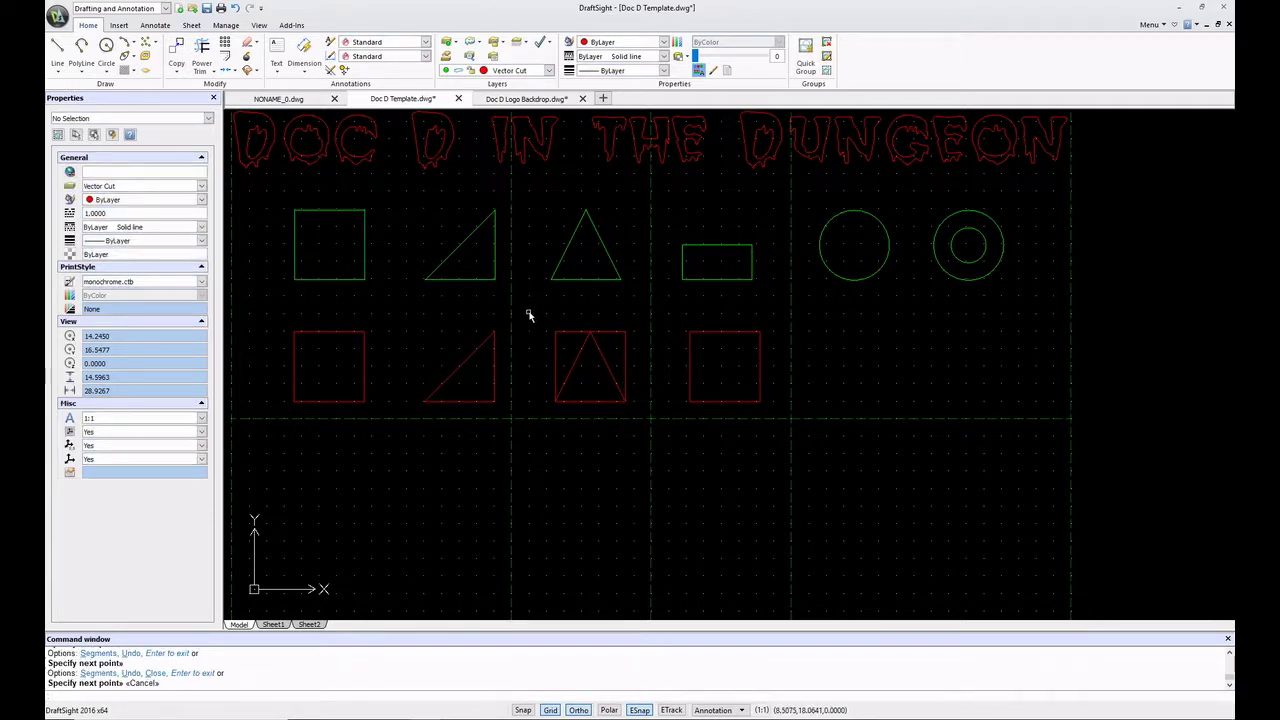
{"action": "left_click_drag", "start_coordinate": [530, 316], "coordinate": [643, 426]}
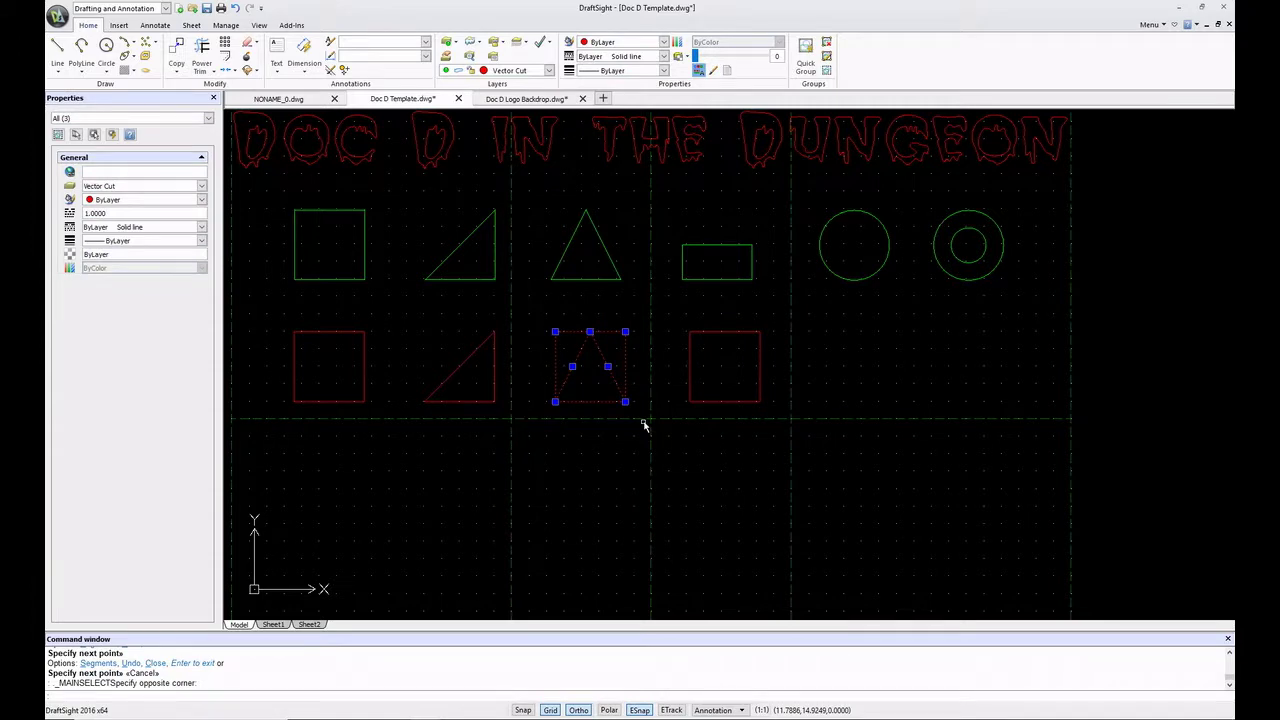
{"action": "type", "text": "im"}
{"action": "key", "text": "Return"}
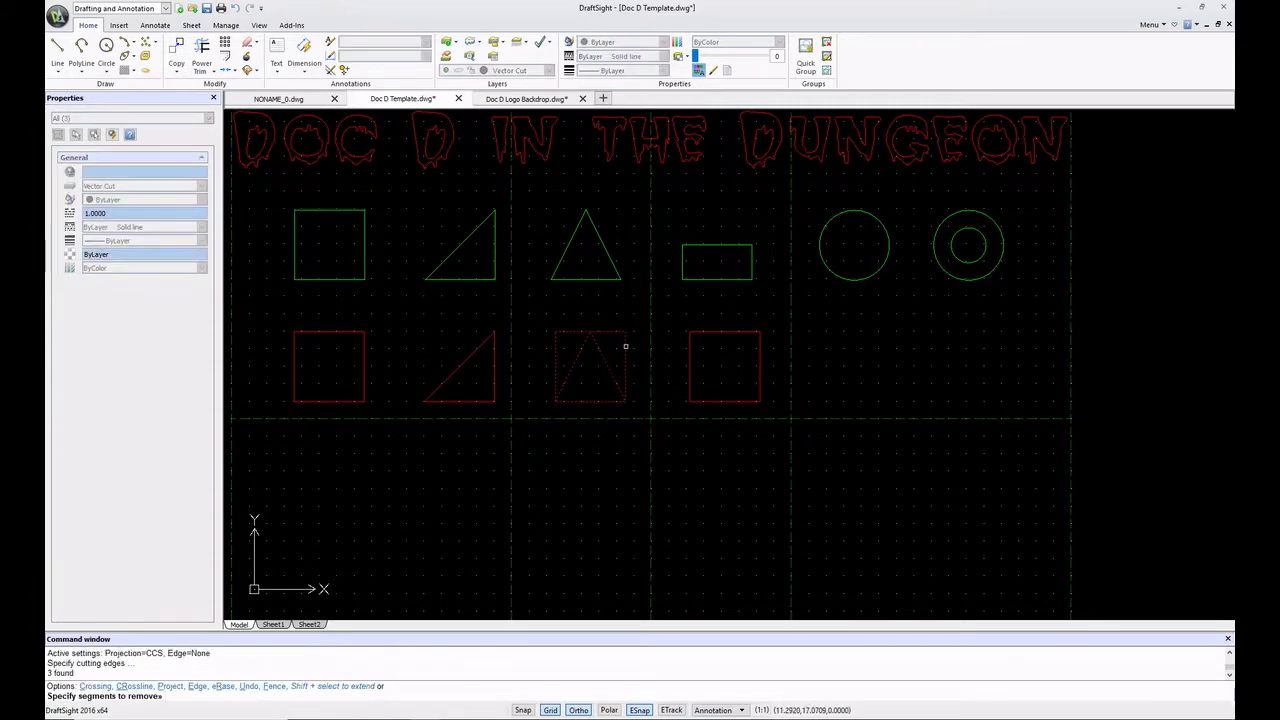
{"action": "left_click", "coordinate": [606, 352]}
{"action": "left_click", "coordinate": [612, 331]}
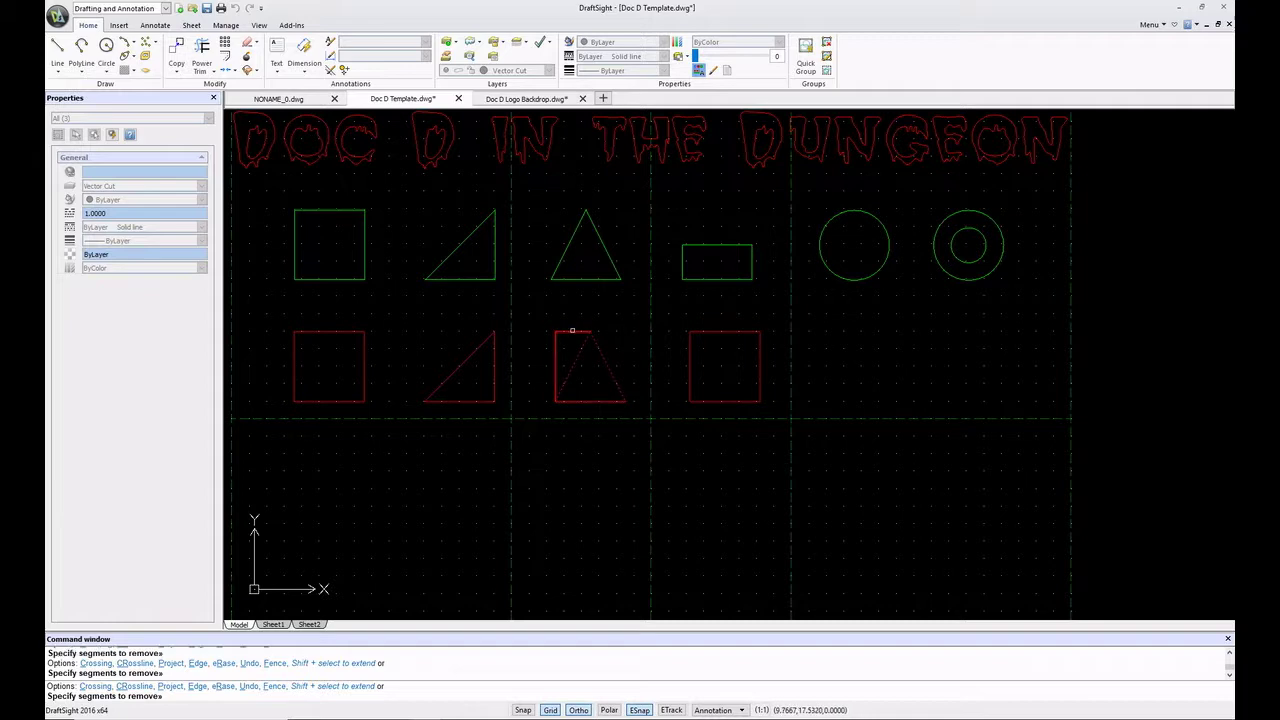
{"action": "left_click", "coordinate": [554, 356]}
{"action": "key", "text": "Escape"}
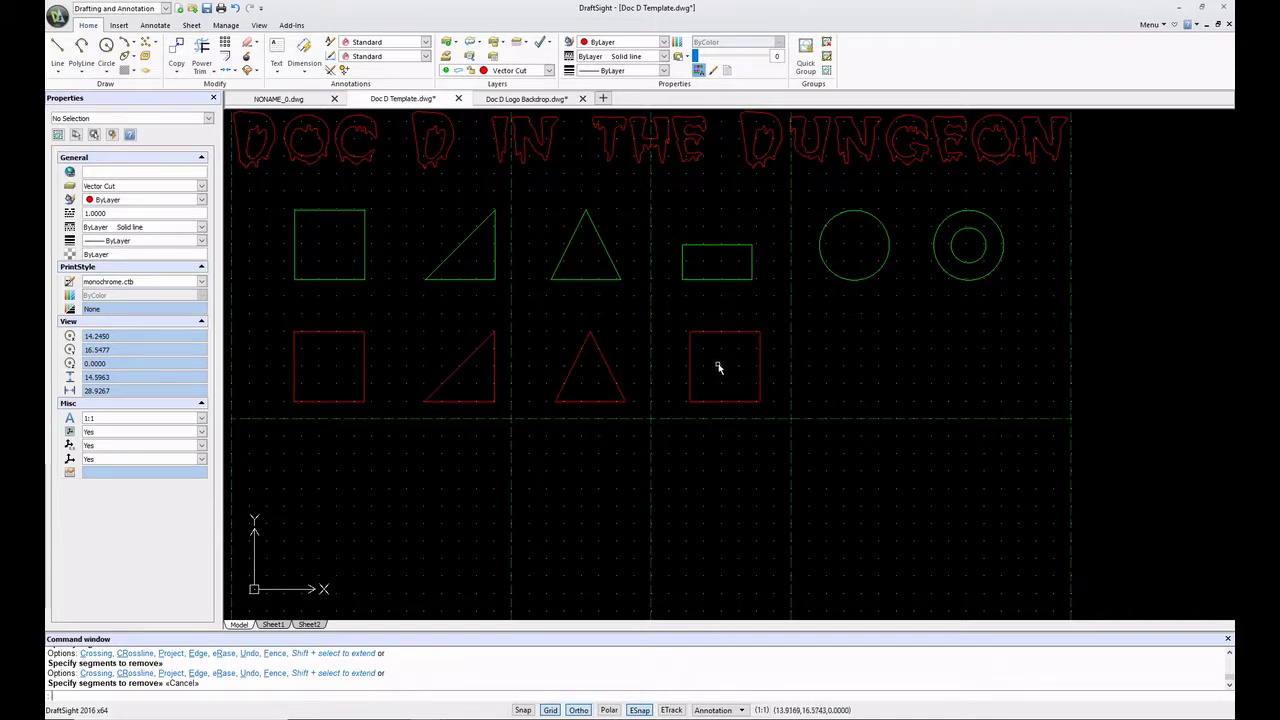
- Draw a midline from the fourth square's left-edge midpoint and select both for trimming
{"action": "left_click", "coordinate": [57, 46]}
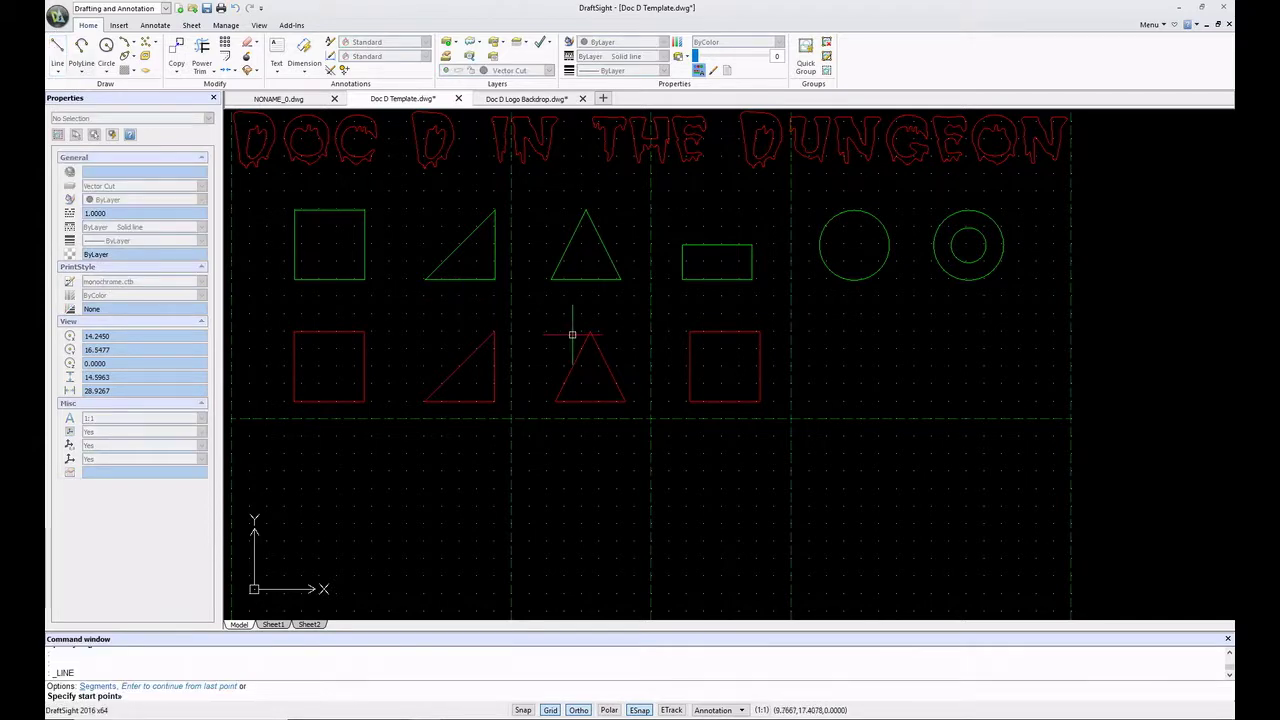
{"action": "left_click", "coordinate": [689, 367]}
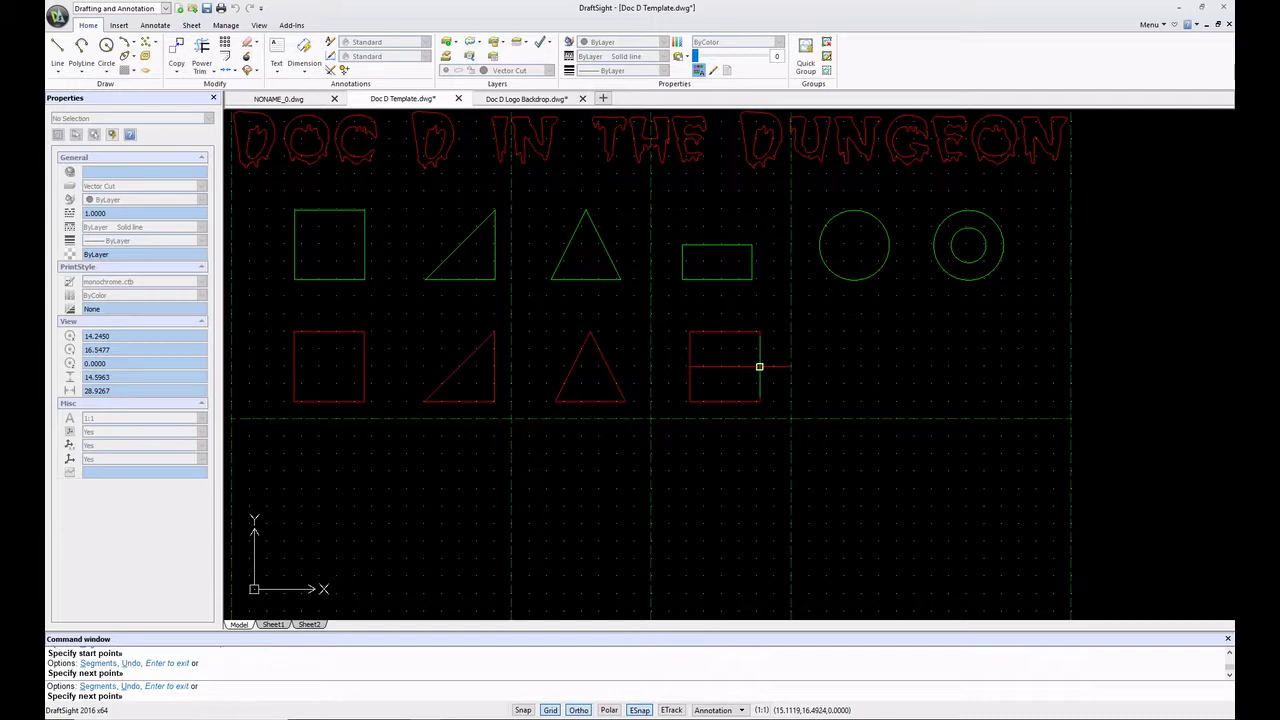
{"action": "key", "text": "Escape"}
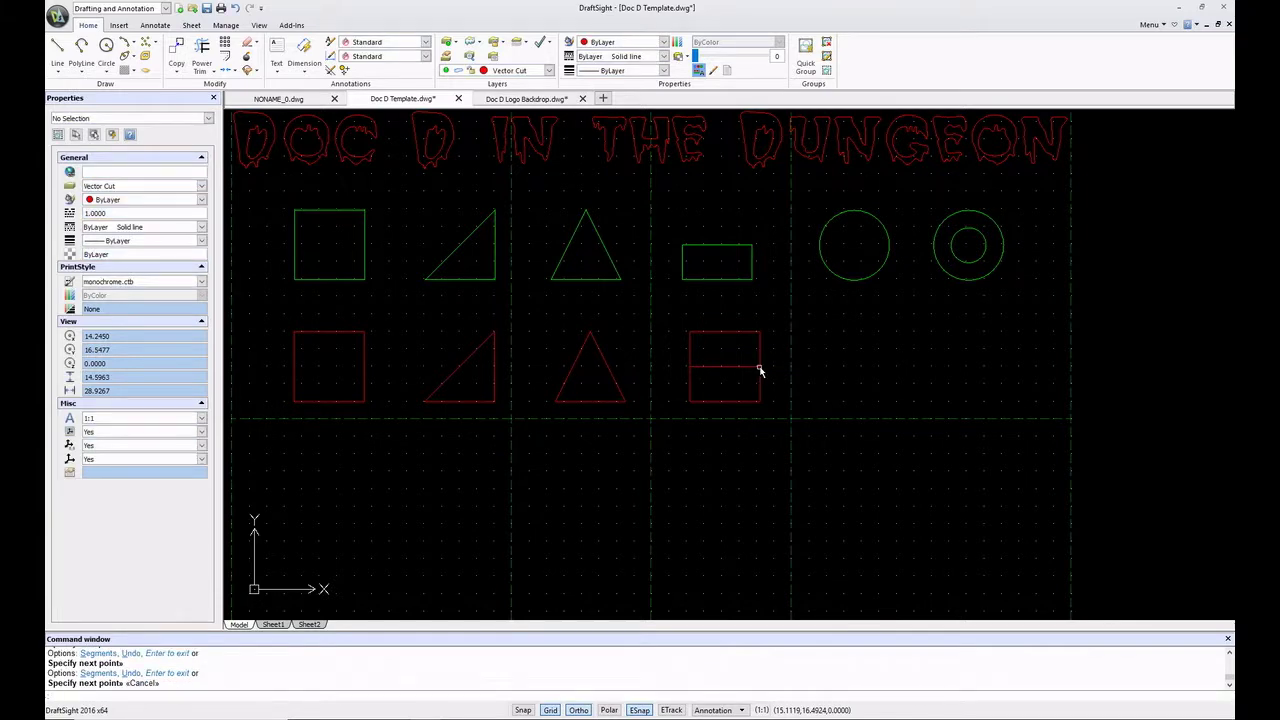
{"action": "left_click", "coordinate": [663, 323]}
{"action": "left_click", "coordinate": [784, 437]}
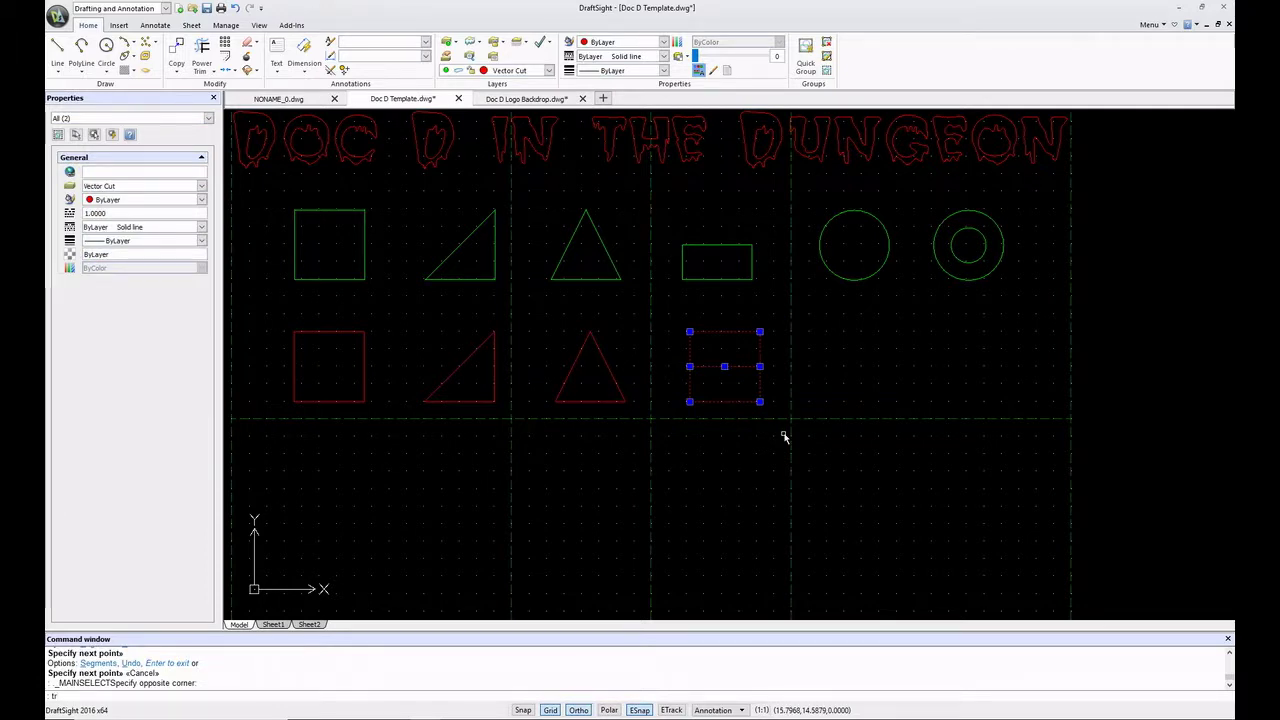
{"action": "type", "text": "im"}
{"action": "key", "text": "Return"}
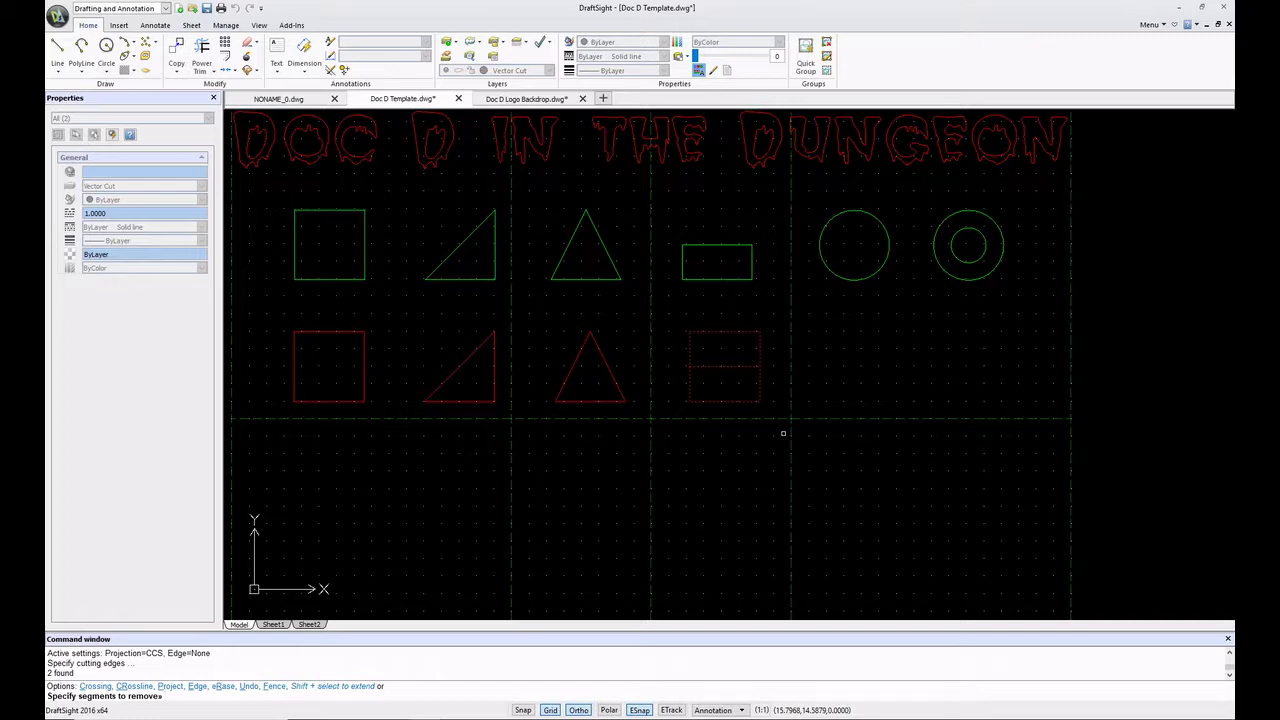
- Trim the fourth square's upper side segments and delete the leftover top line
{"action": "left_click", "coordinate": [759, 352]}
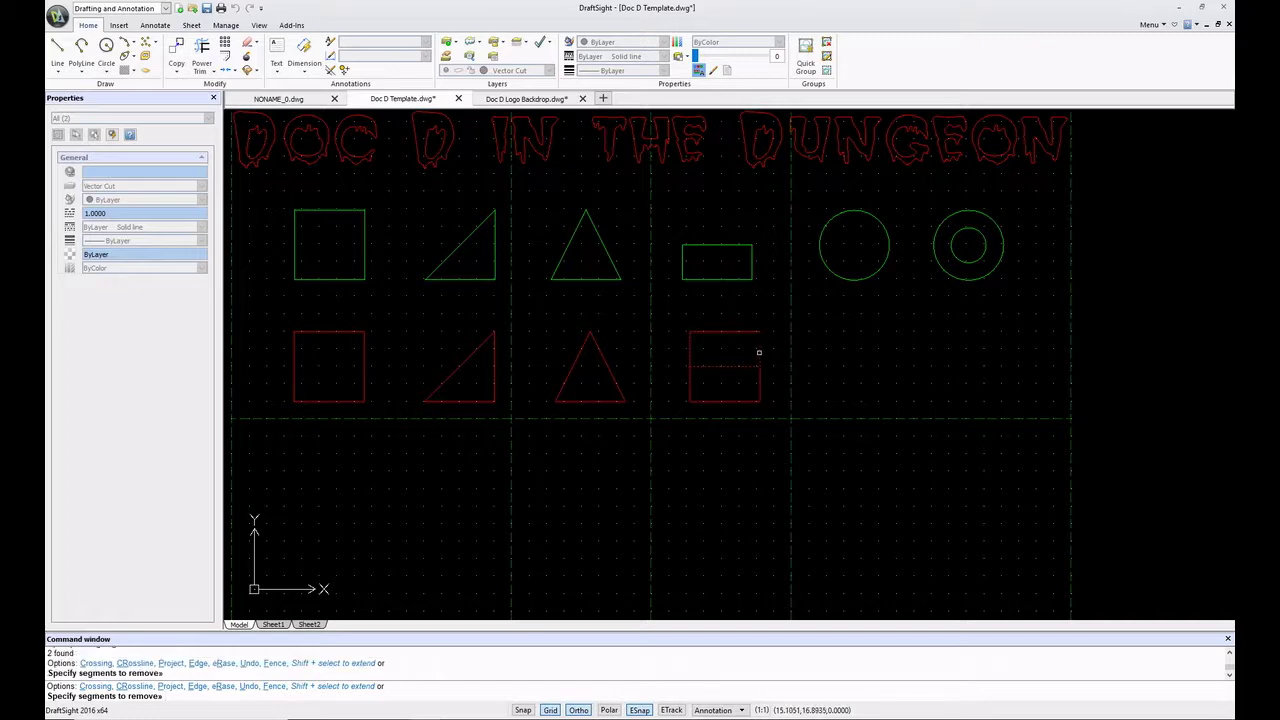
{"action": "left_click", "coordinate": [690, 352]}
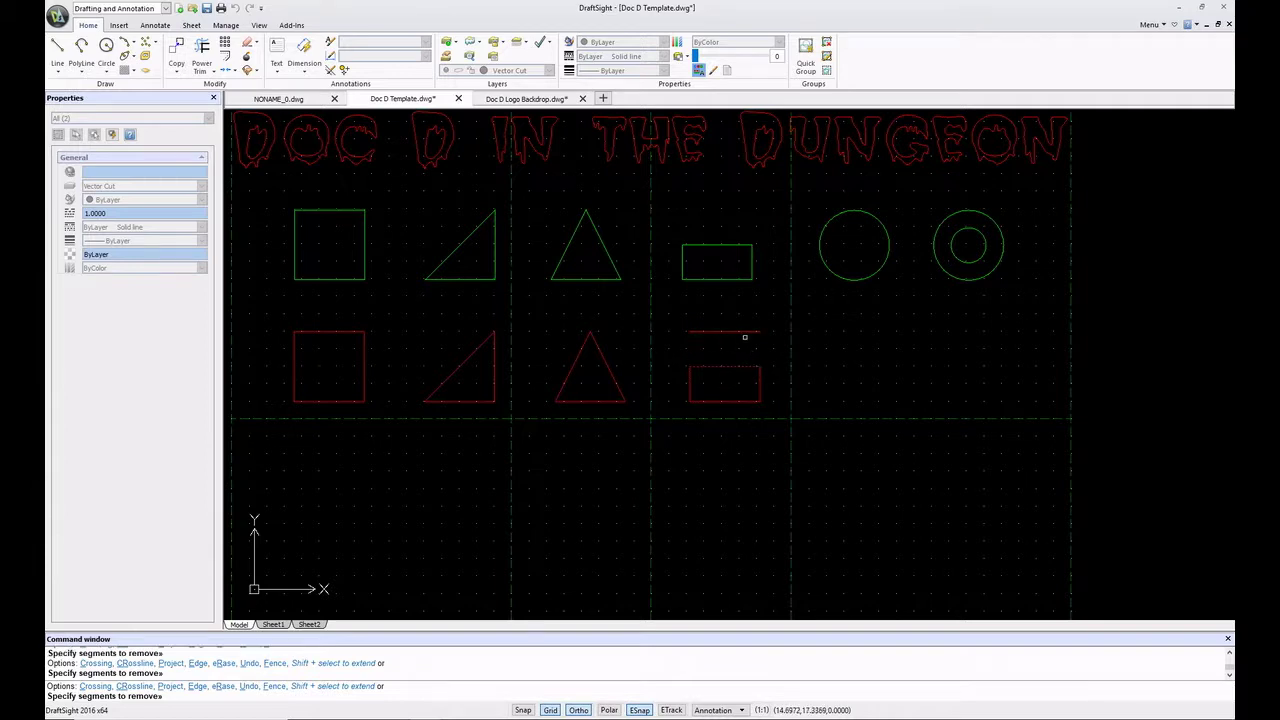
{"action": "left_click", "coordinate": [744, 332]}
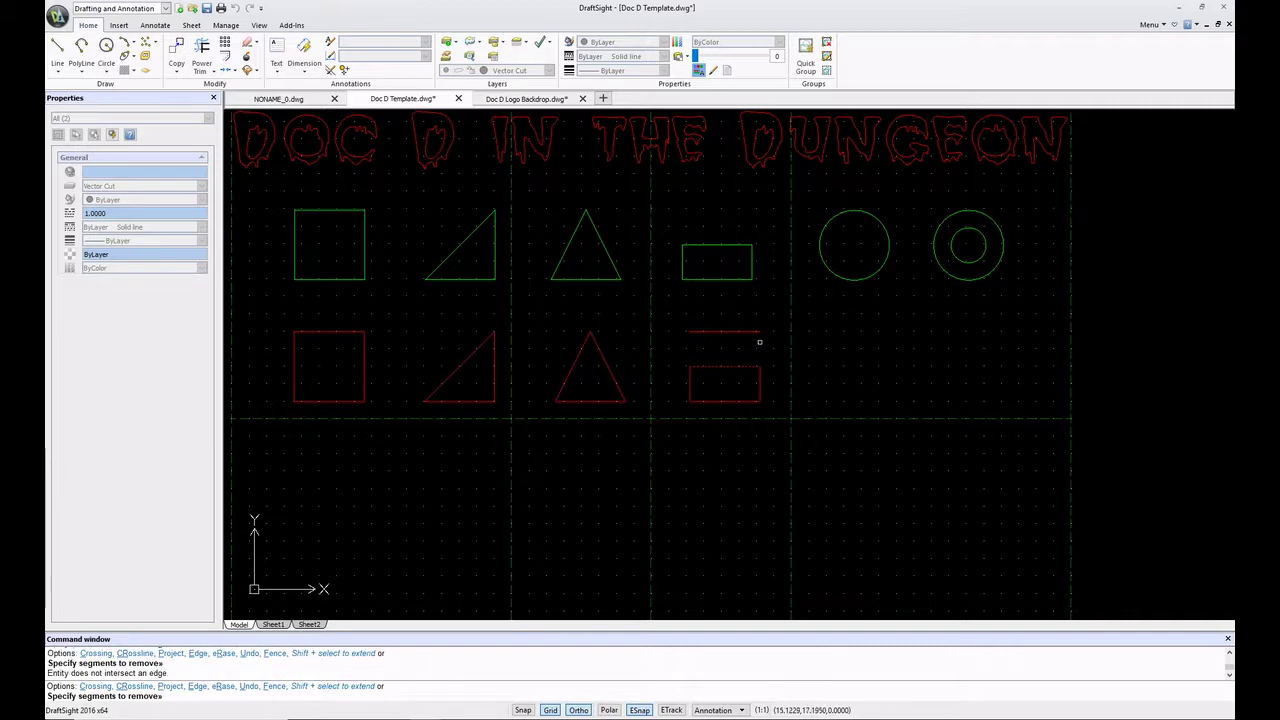
{"action": "key", "text": "Escape"}
{"action": "left_click", "coordinate": [749, 333]}
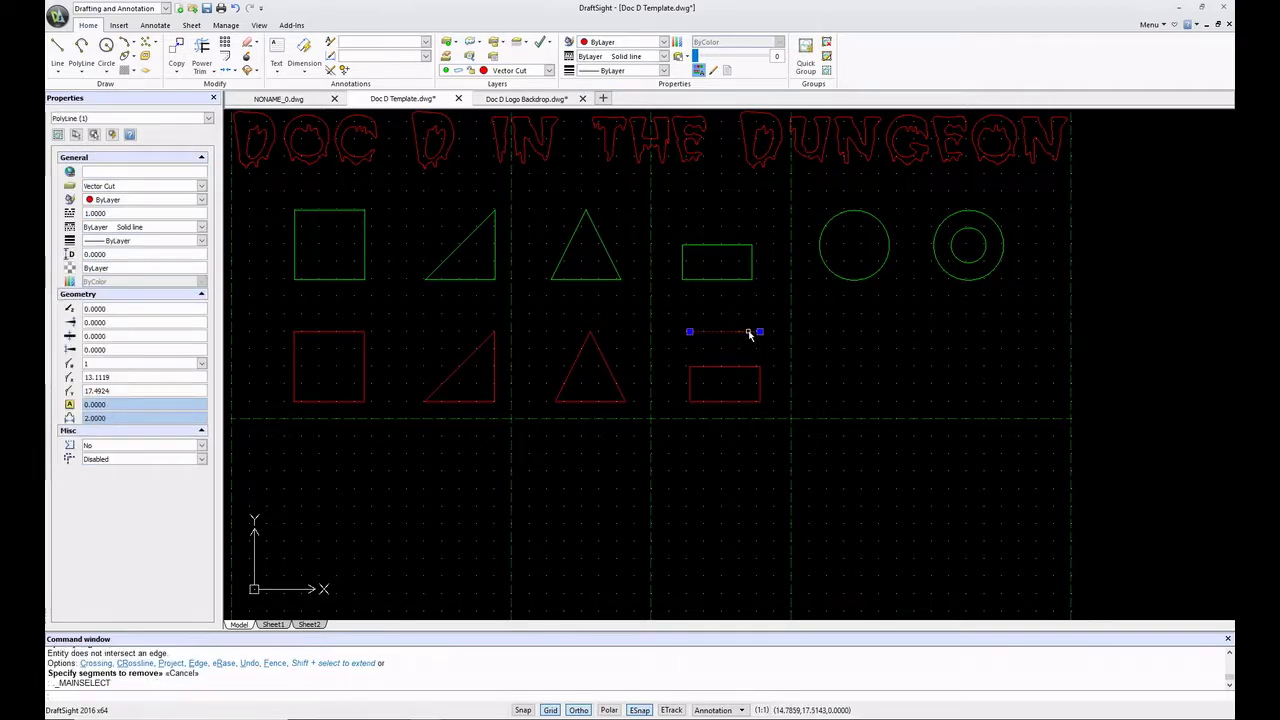
{"action": "key", "text": "Delete"}
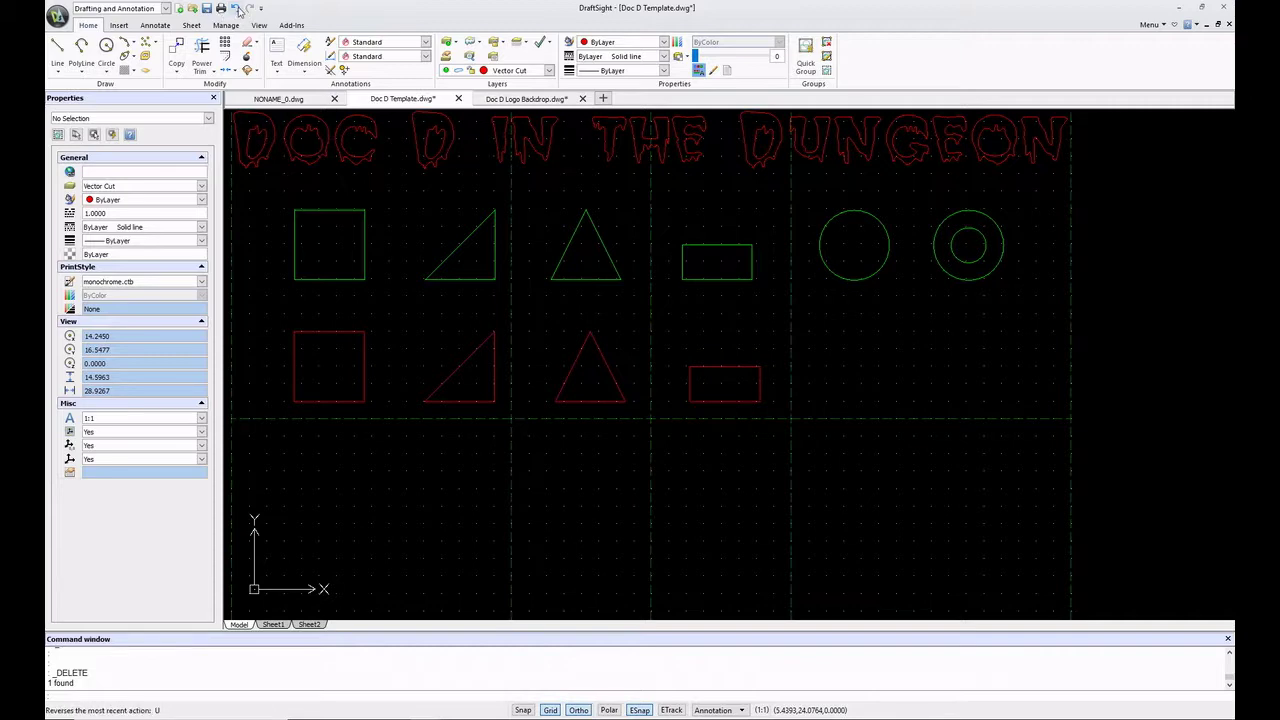
- Undo the delete and trim, reselect the divided square, then abandon a new trim
{"action": "left_click", "coordinate": [237, 8]}
{"action": "left_click", "coordinate": [237, 8]}
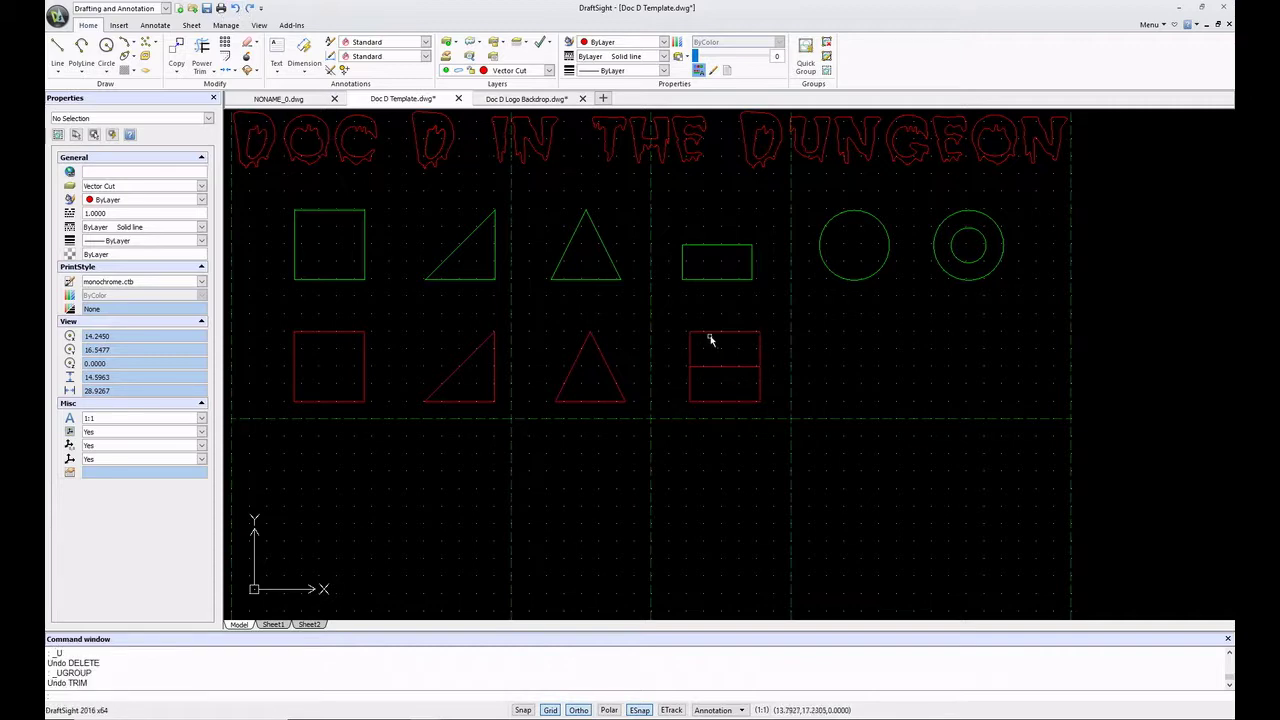
{"action": "left_click", "coordinate": [676, 320]}
{"action": "left_click", "coordinate": [785, 474]}
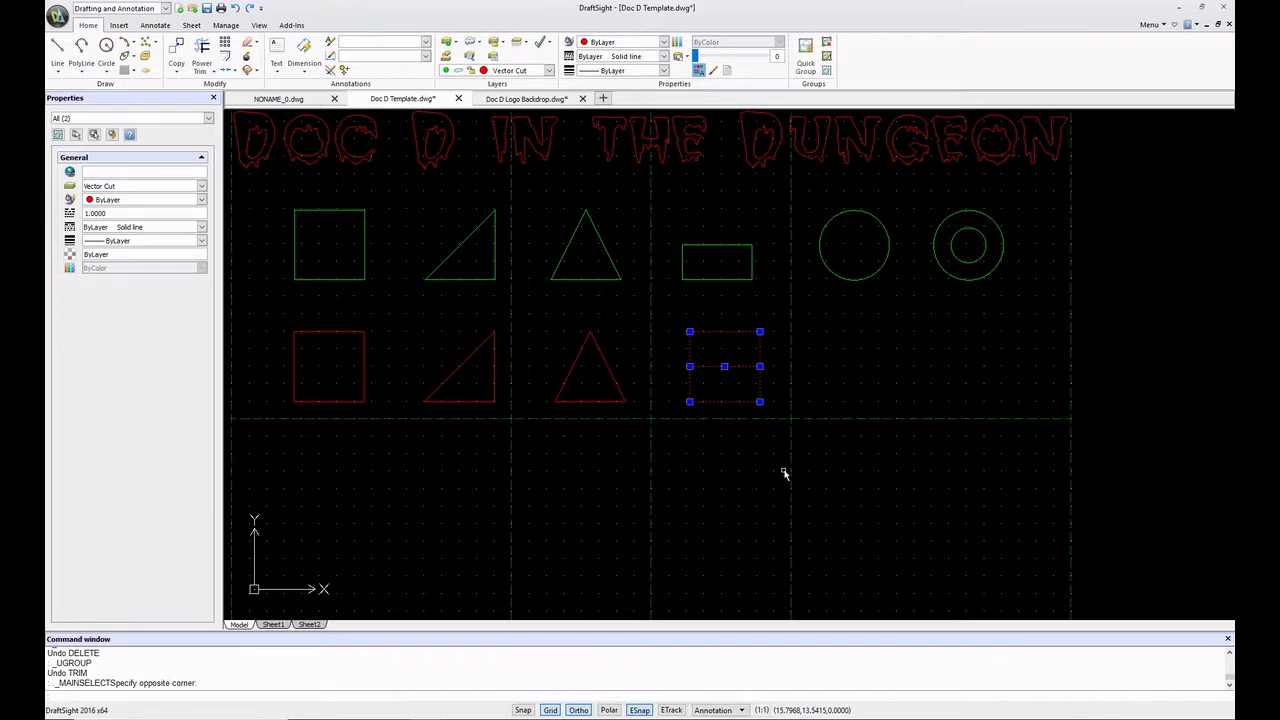
{"action": "type", "text": "trim"}
{"action": "key", "text": "Escape"}
- Undo back to the plain fourth square outline and clear the selection
{"action": "left_click", "coordinate": [235, 8]}
{"action": "left_click", "coordinate": [235, 8]}
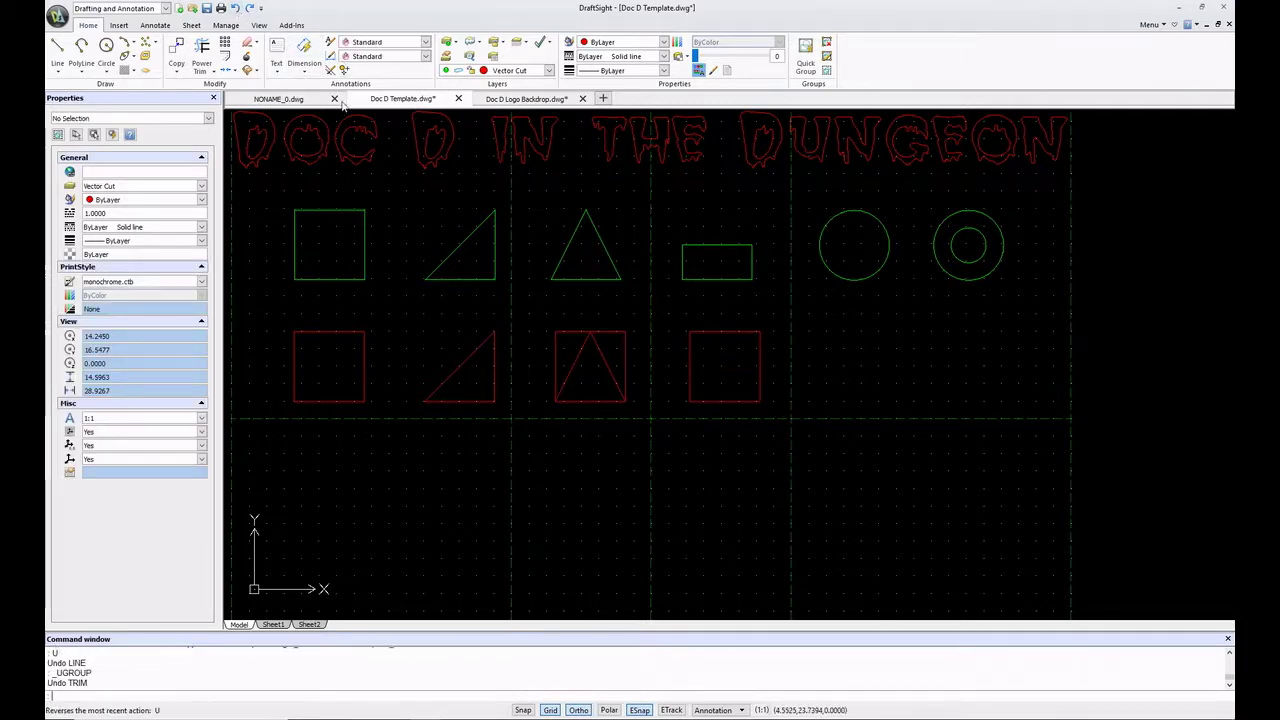
{"action": "left_click", "coordinate": [250, 8]}
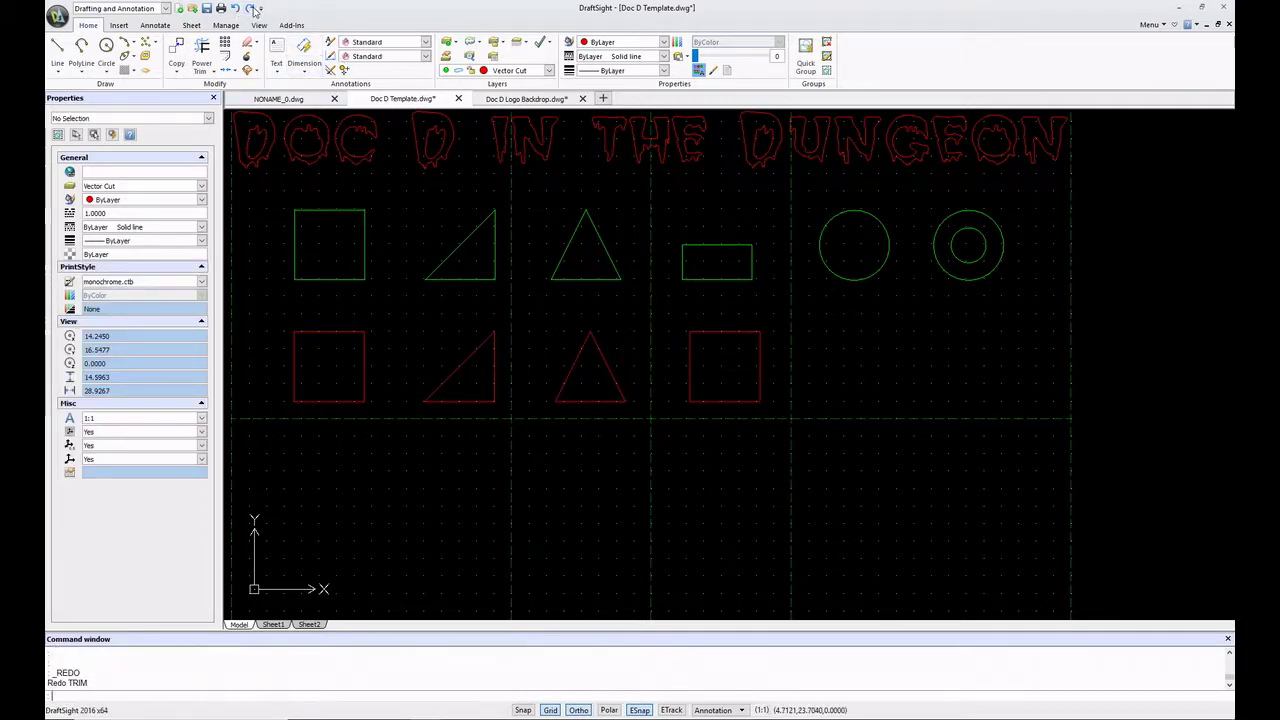
{"action": "left_click", "coordinate": [678, 324]}
{"action": "left_click", "coordinate": [776, 467]}
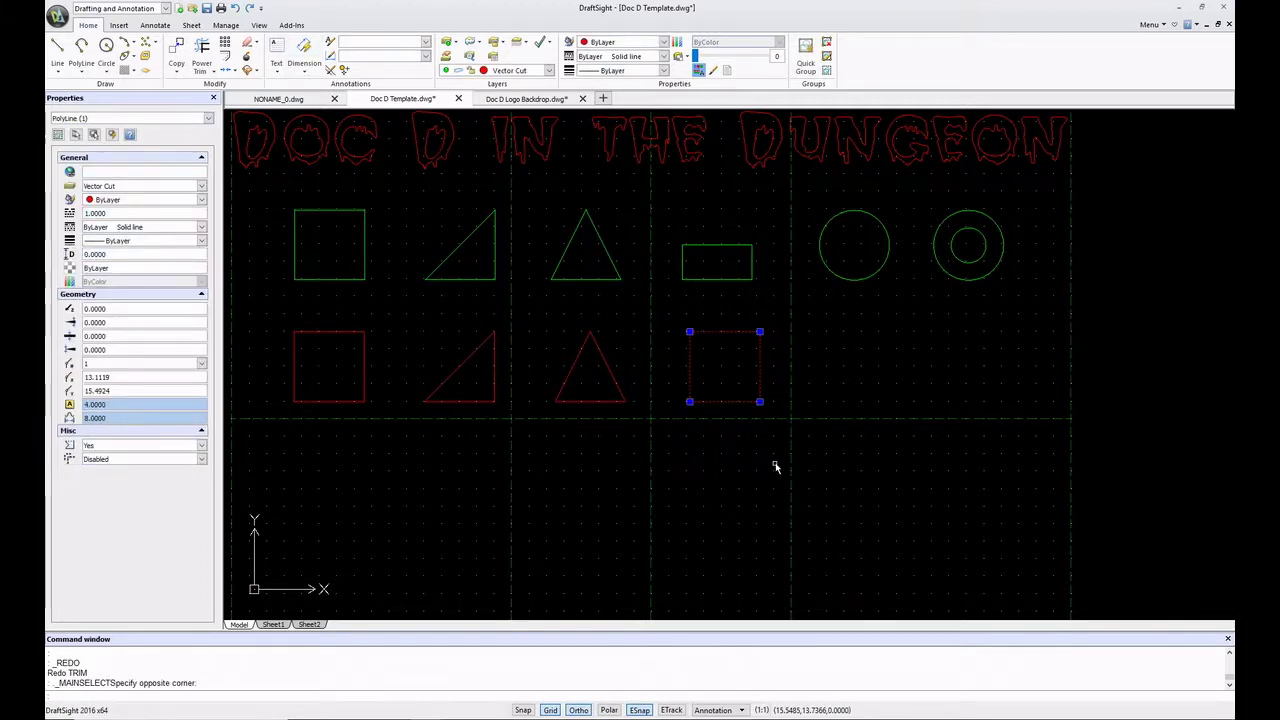
{"action": "key", "text": "Escape"}
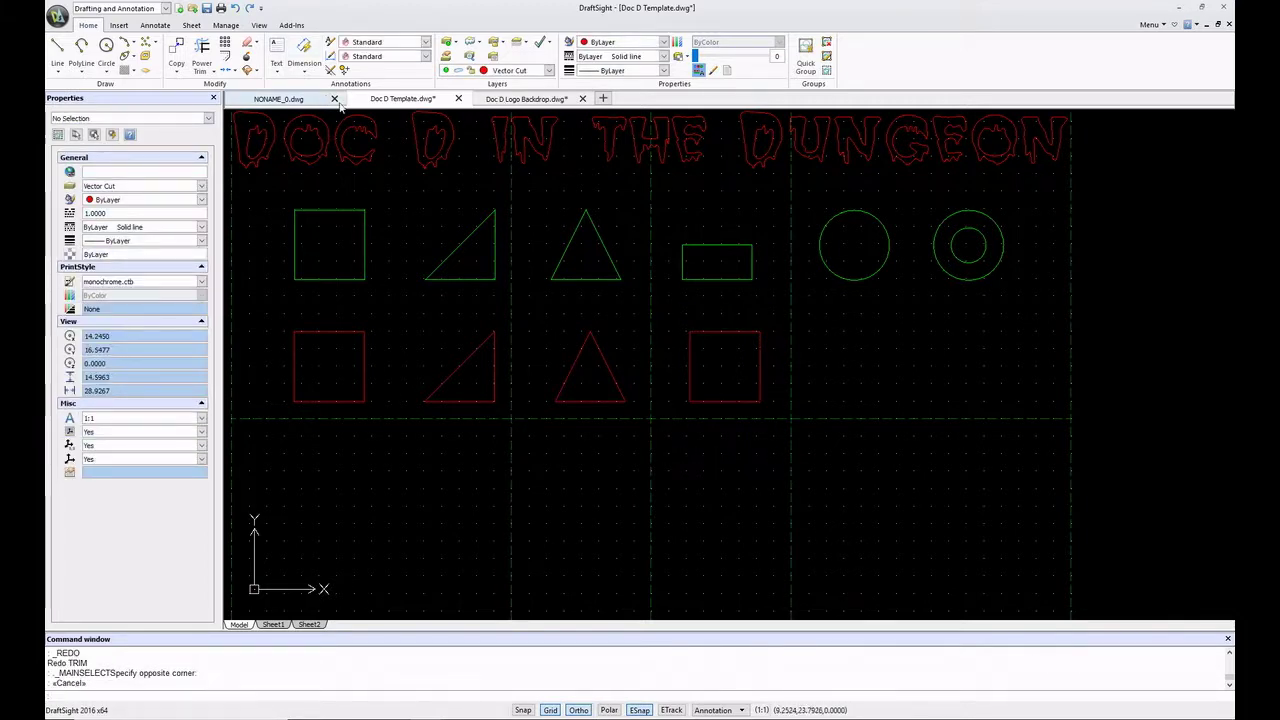
{"action": "type", "text": "line"}
{"action": "key", "text": "Return"}
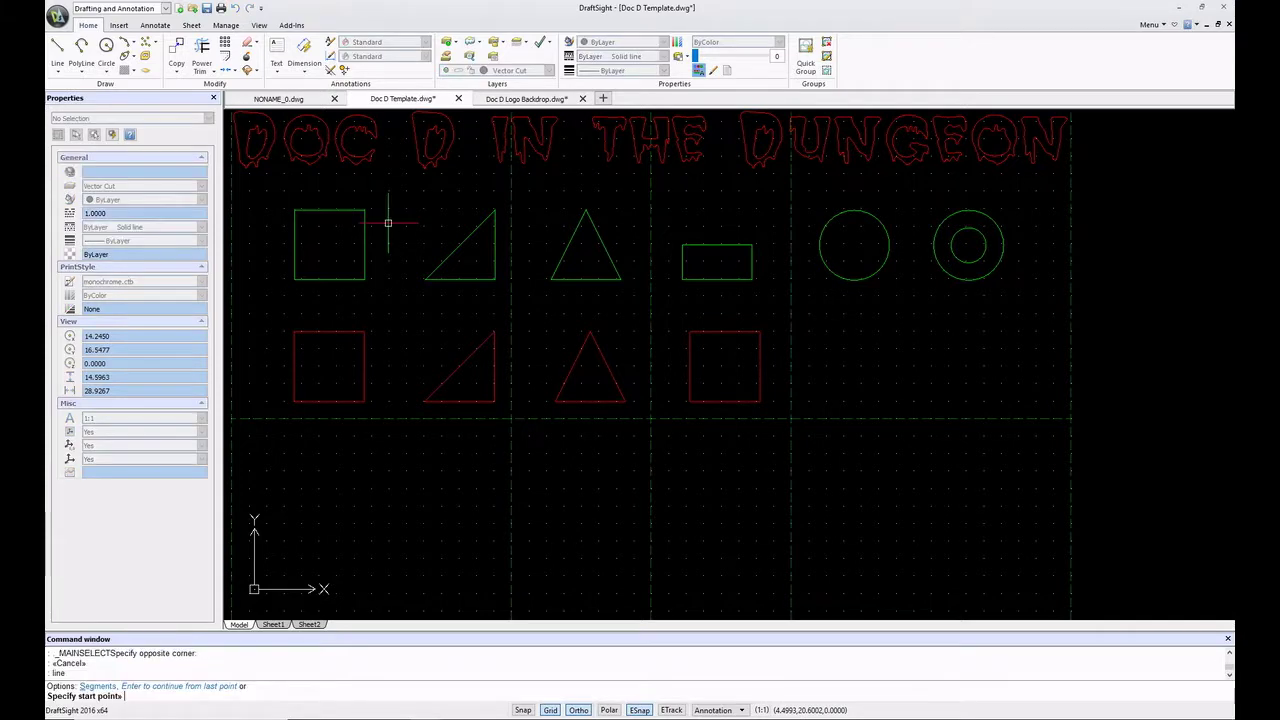
- Draw a line across the fourth square between its left and right edge midpoints
{"action": "left_click", "coordinate": [689, 366]}
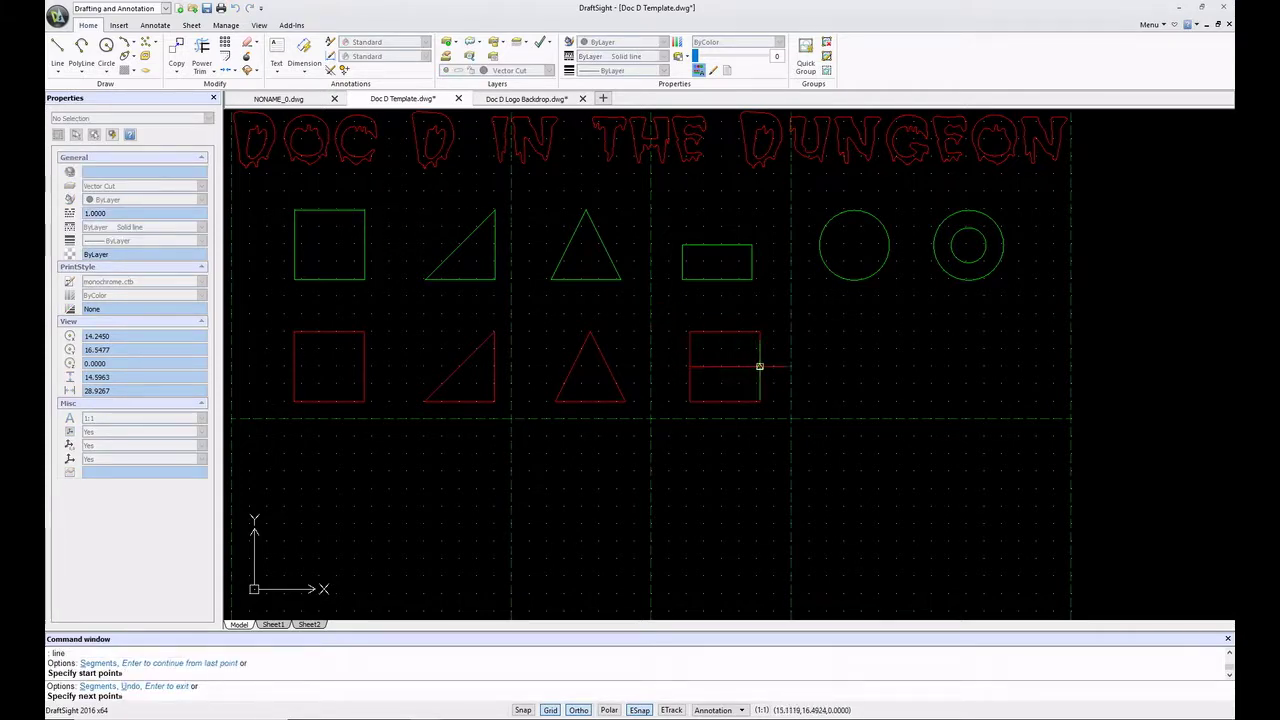
{"action": "left_click", "coordinate": [760, 366]}
{"action": "key", "text": "Escape"}
- Trim away the square's top edge and upper side segments, leaving the lower-half rectangle
{"action": "left_click_drag", "start_coordinate": [674, 323], "coordinate": [777, 423]}
{"action": "type", "text": "trim"}
{"action": "key", "text": "Return"}
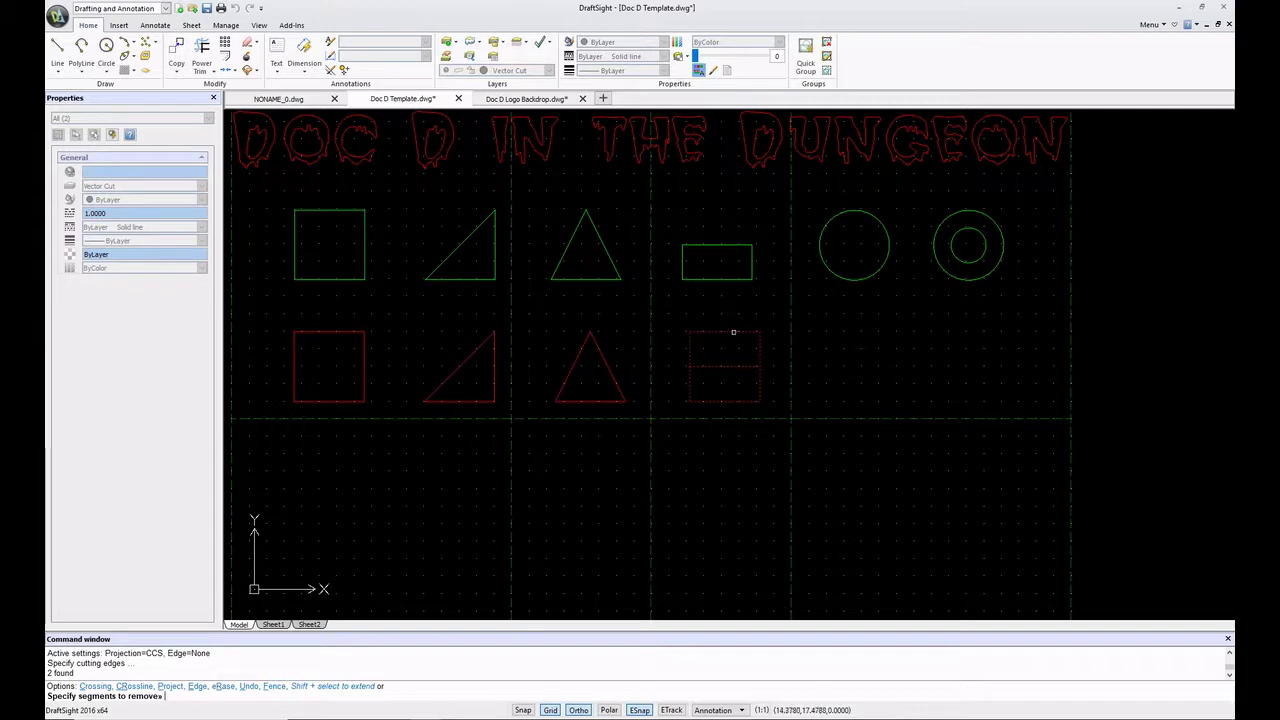
{"action": "left_click", "coordinate": [734, 331]}
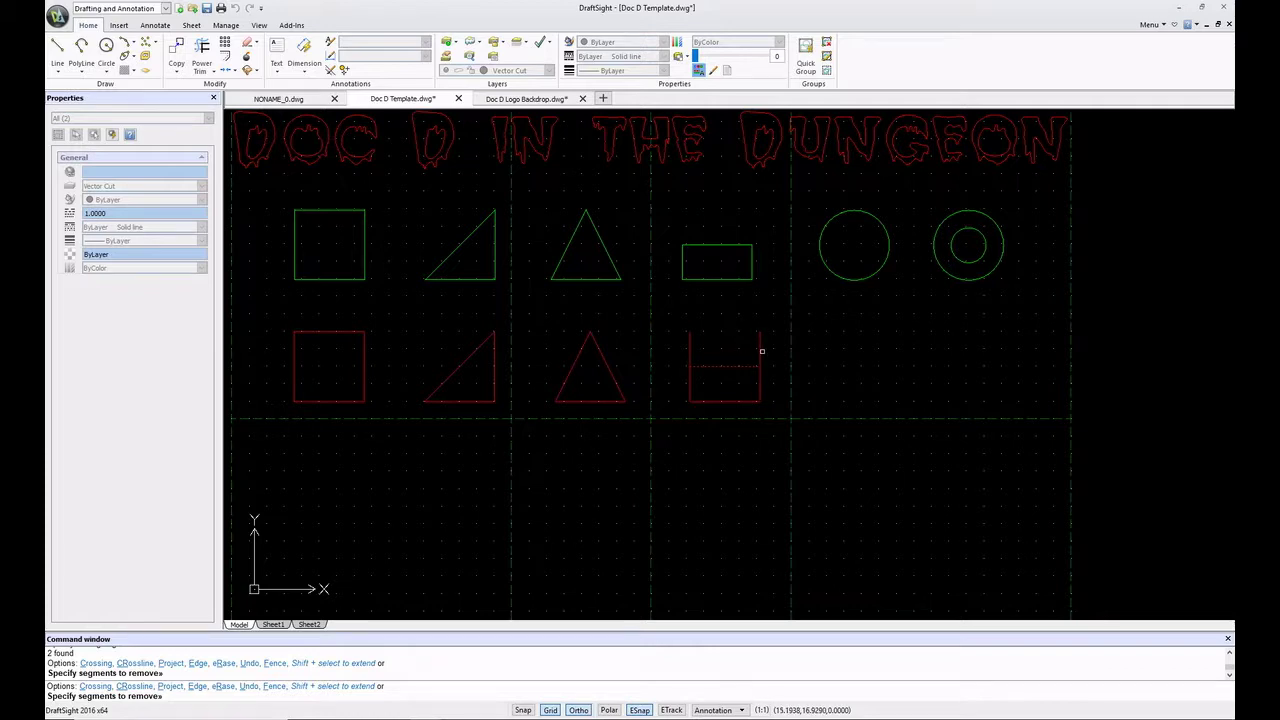
{"action": "left_click", "coordinate": [760, 351]}
{"action": "left_click", "coordinate": [690, 355]}
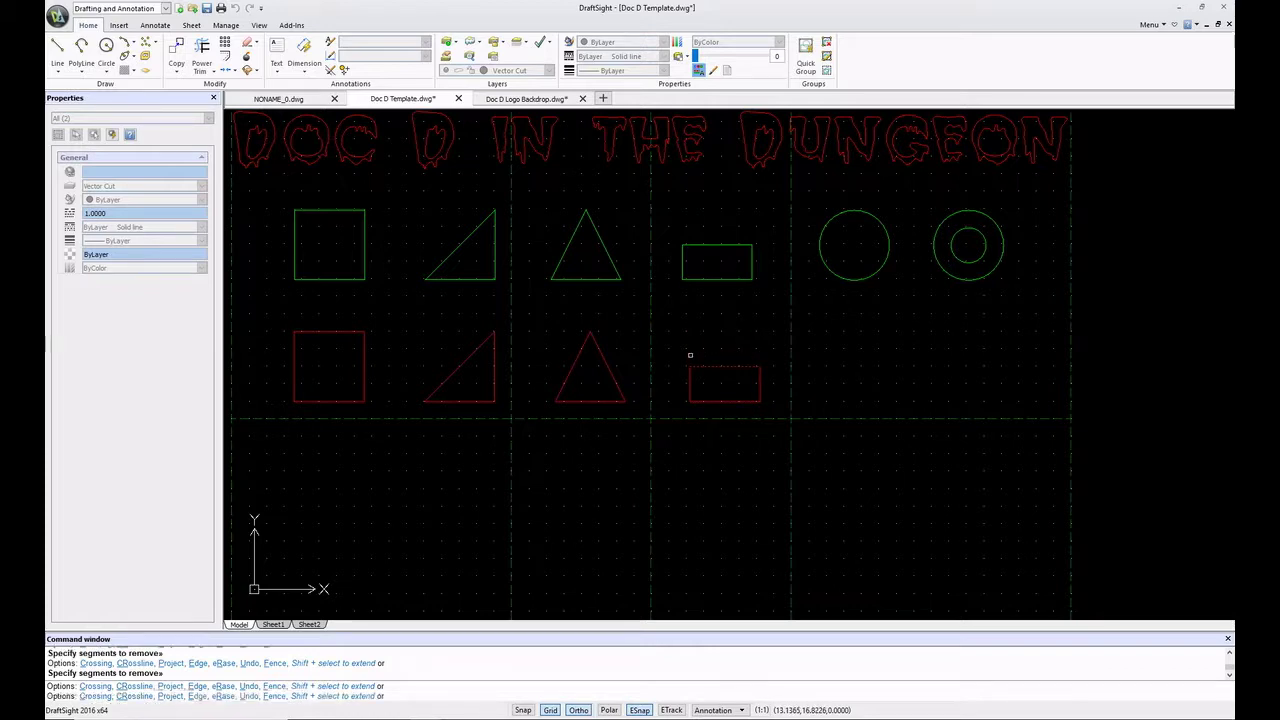
{"action": "key", "text": "Escape"}
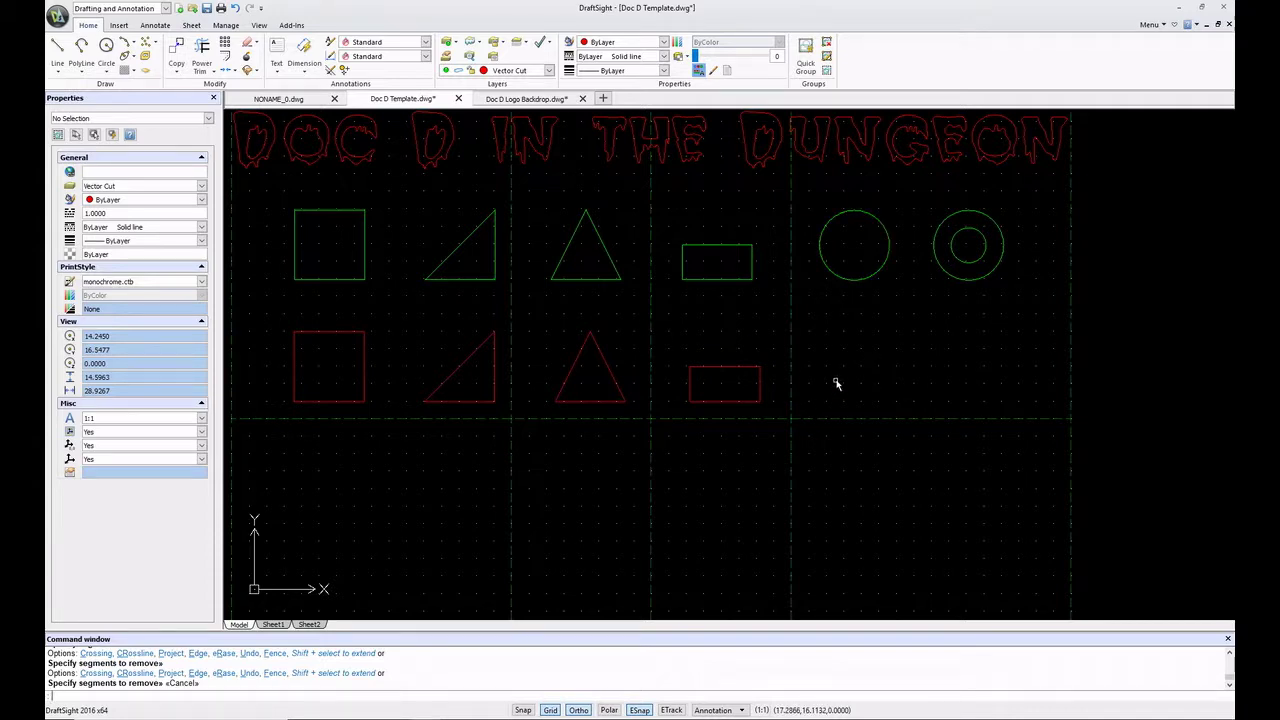
- Draw a red circle of diameter 2 centred just below the green circle
{"action": "type", "text": "le"}
{"action": "key", "text": "Return"}
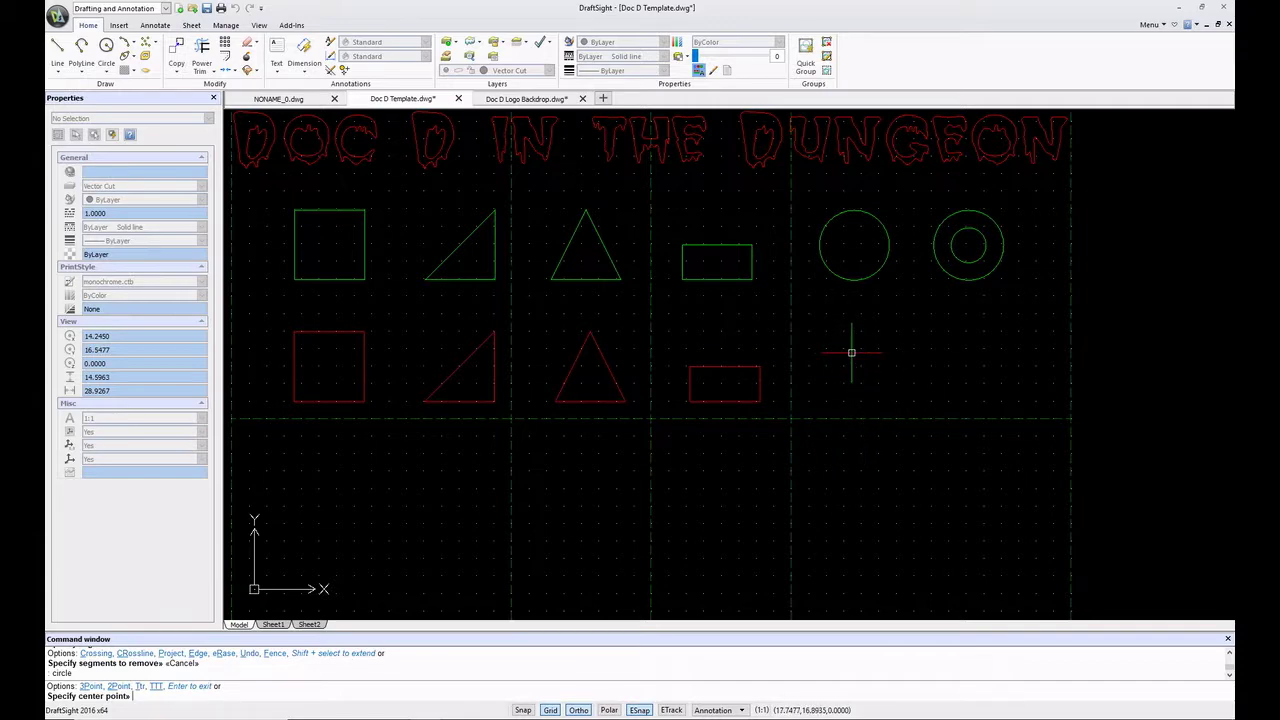
{"action": "left_click", "coordinate": [851, 352]}
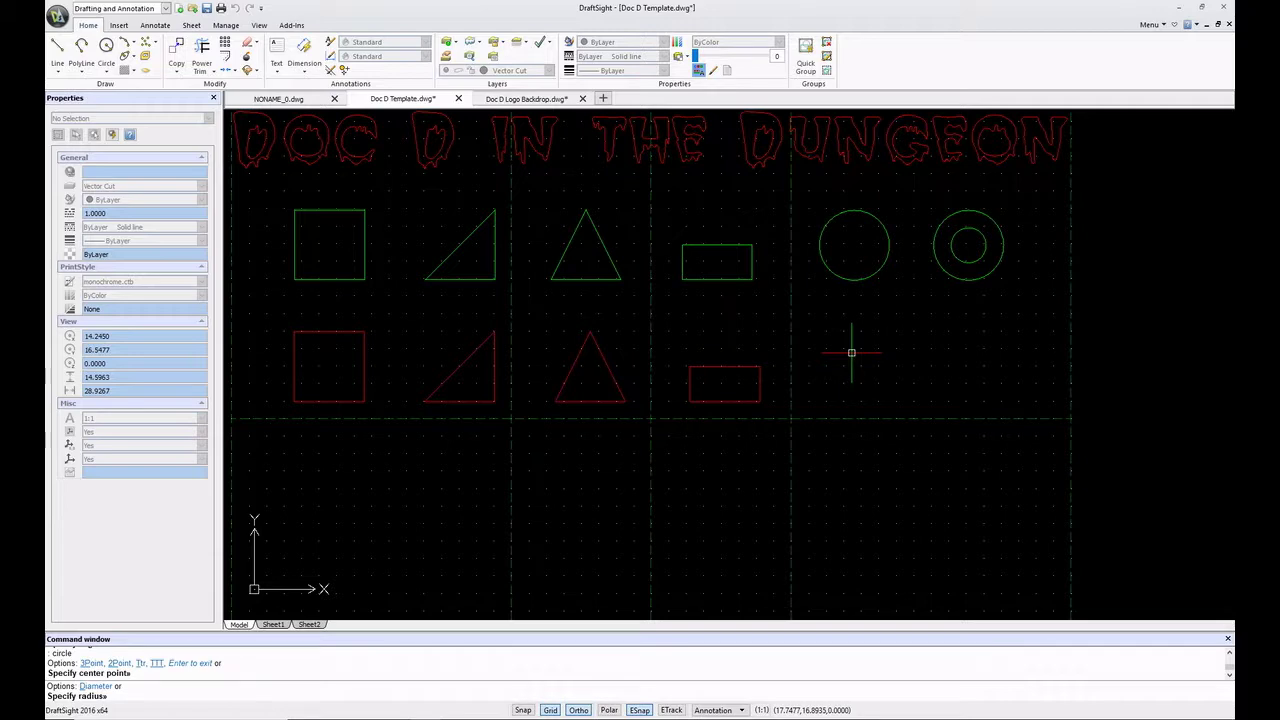
{"action": "type", "text": "d"}
{"action": "key", "text": "Return"}
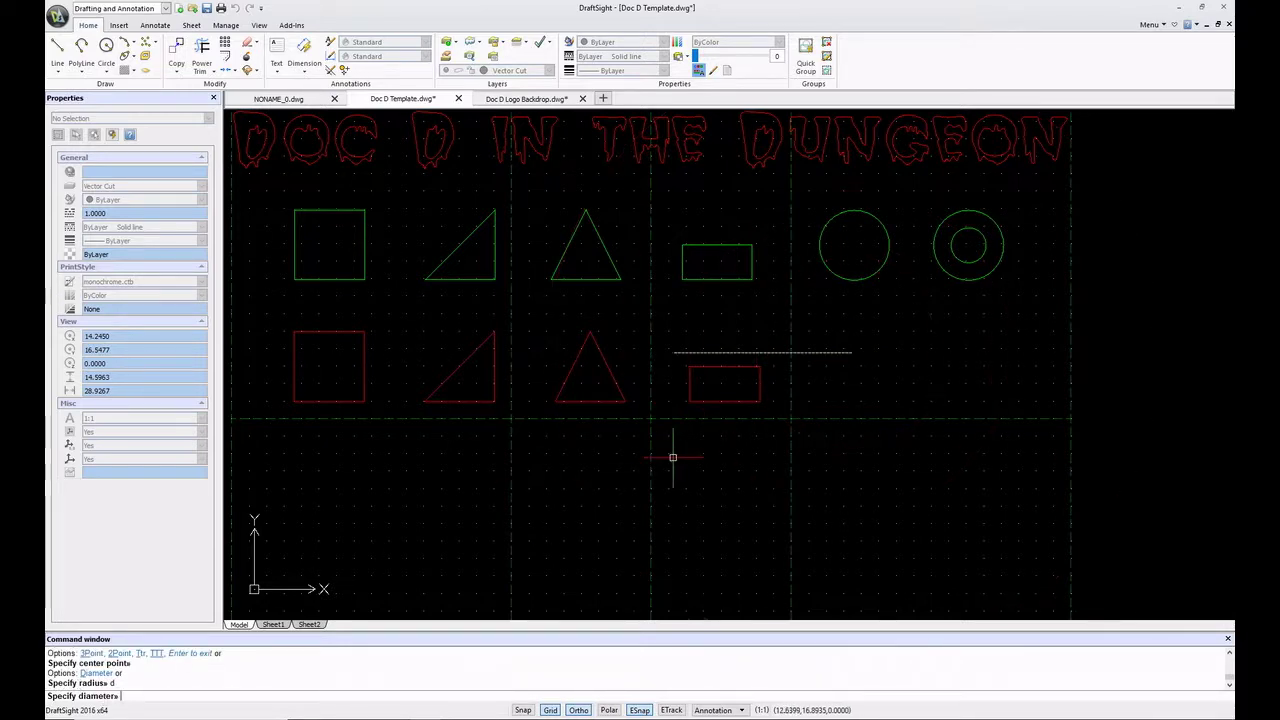
{"action": "type", "text": "2"}
{"action": "key", "text": "Return"}
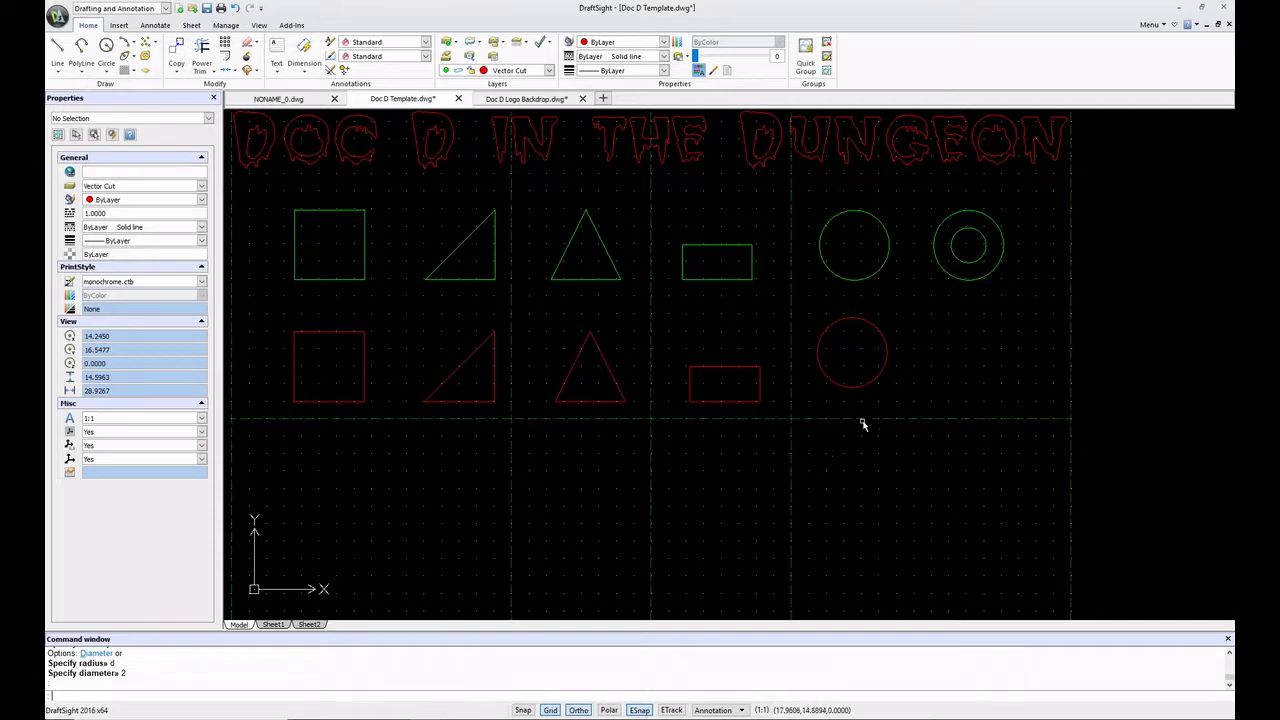
- Copy the new red circle, base point at its centre, to a spot below the green ring
{"action": "left_click", "coordinate": [851, 389]}
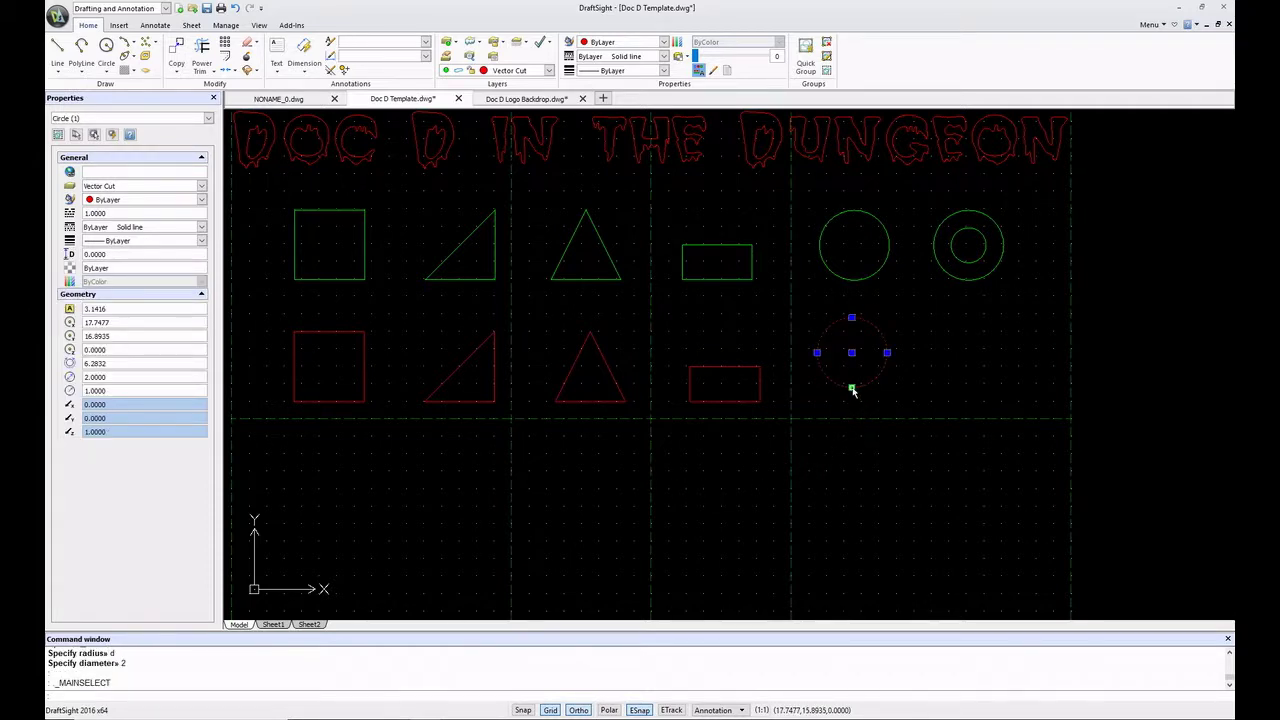
{"action": "type", "text": "copy"}
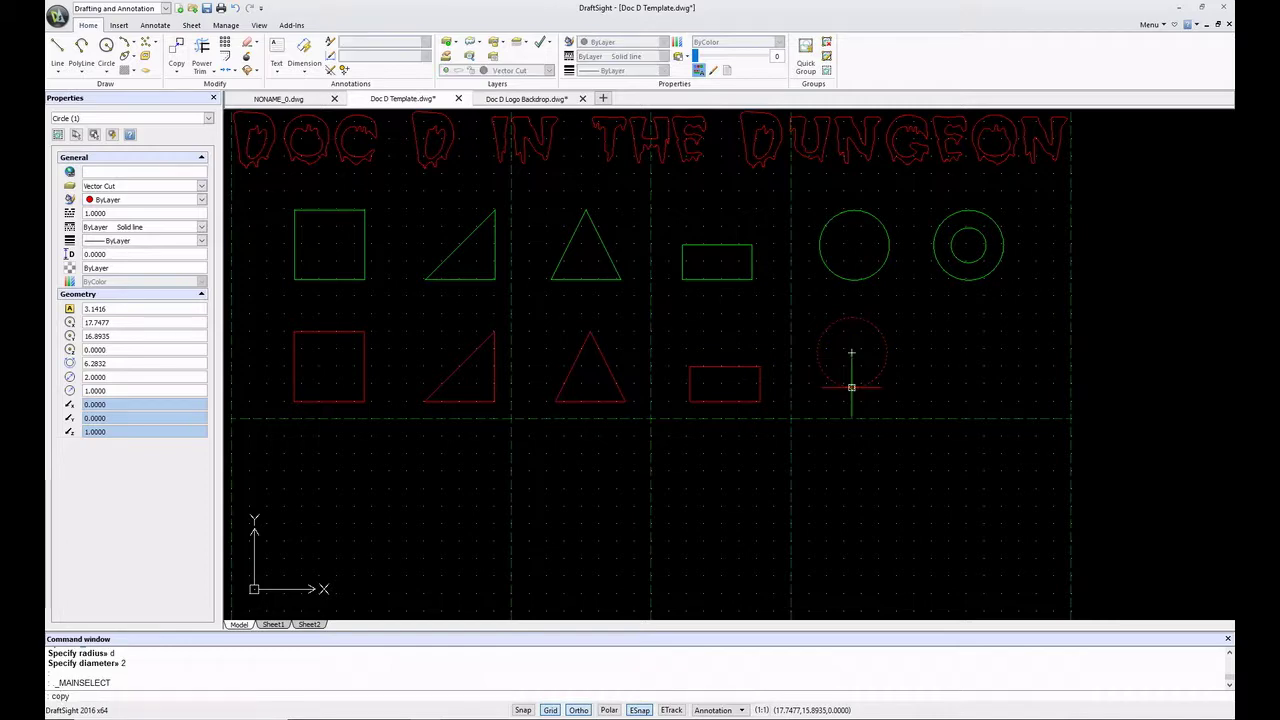
{"action": "key", "text": "Return"}
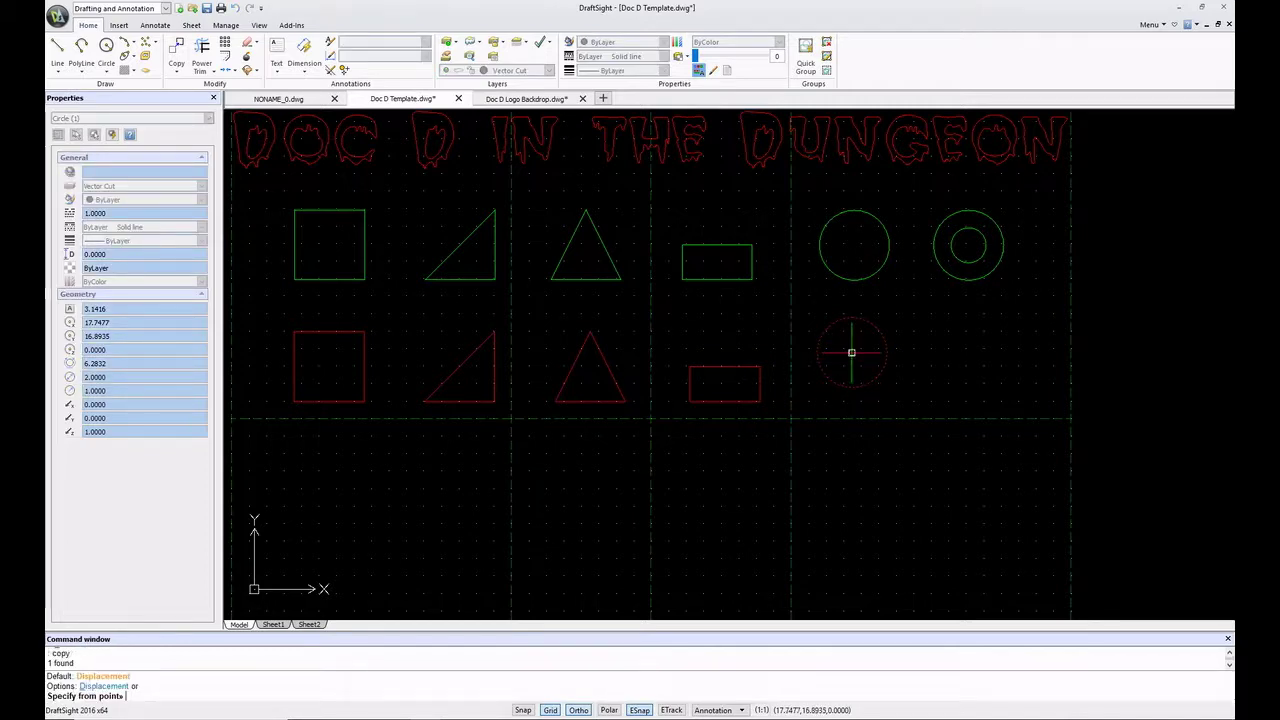
{"action": "left_click", "coordinate": [851, 352]}
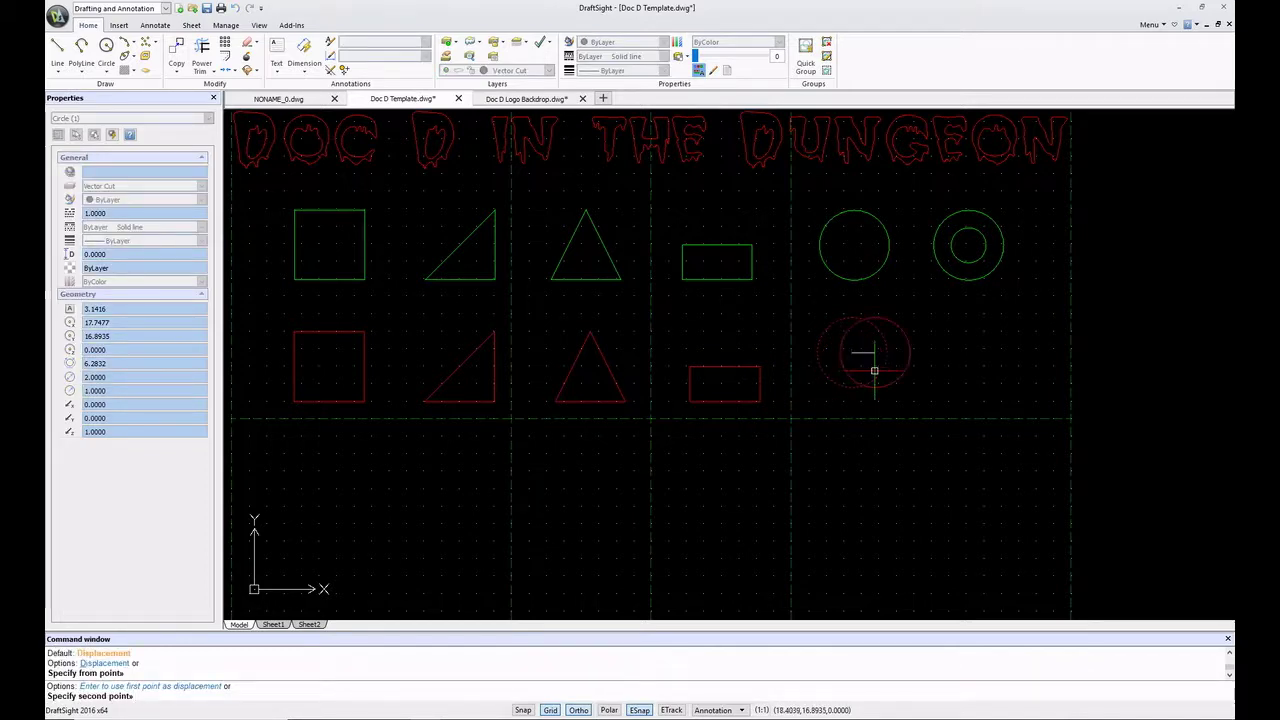
{"action": "left_click", "coordinate": [975, 364]}
{"action": "key", "text": "Escape"}
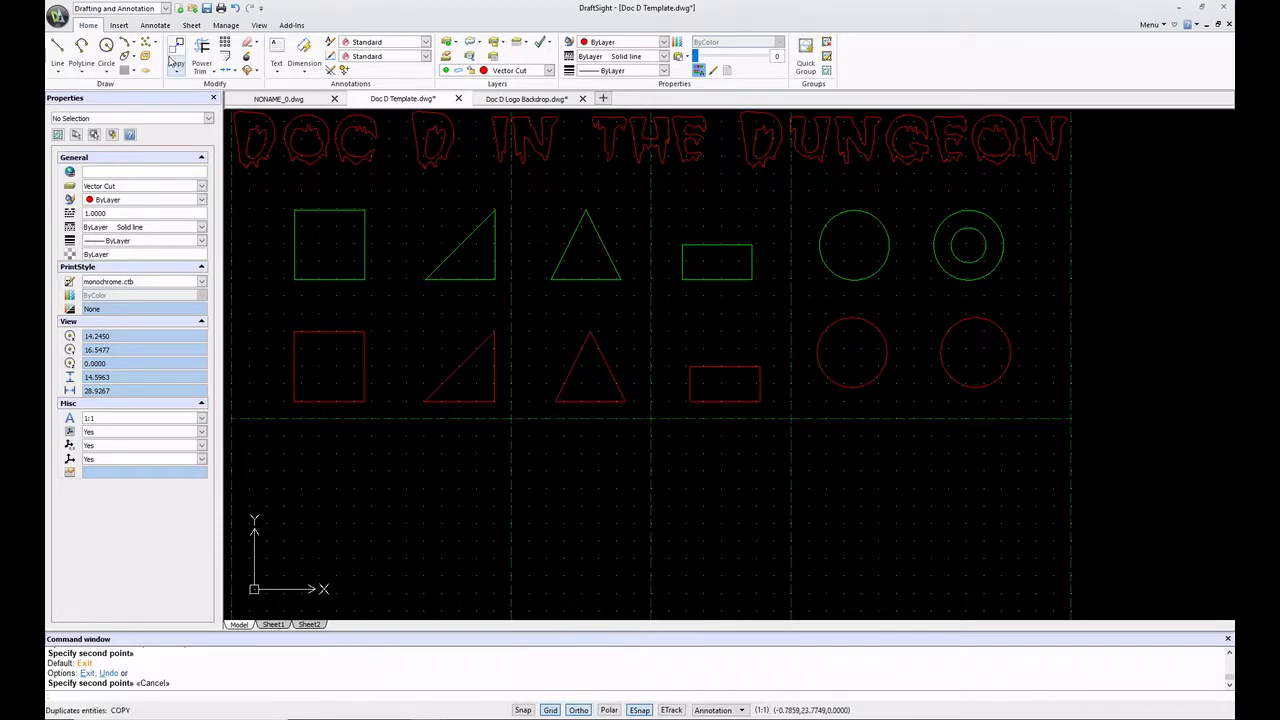
- Draw an inner circle of radius 5 concentric with the right-hand red circle
{"action": "left_click", "coordinate": [106, 45]}
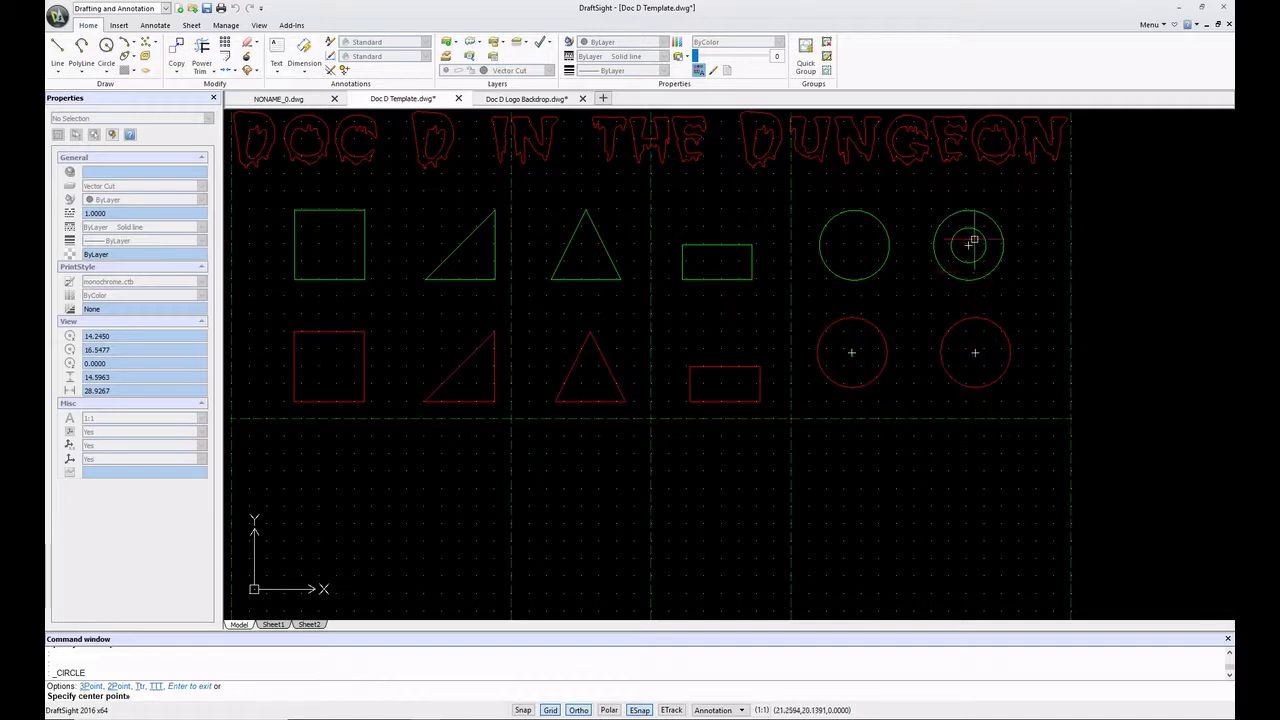
{"action": "left_click", "coordinate": [975, 352]}
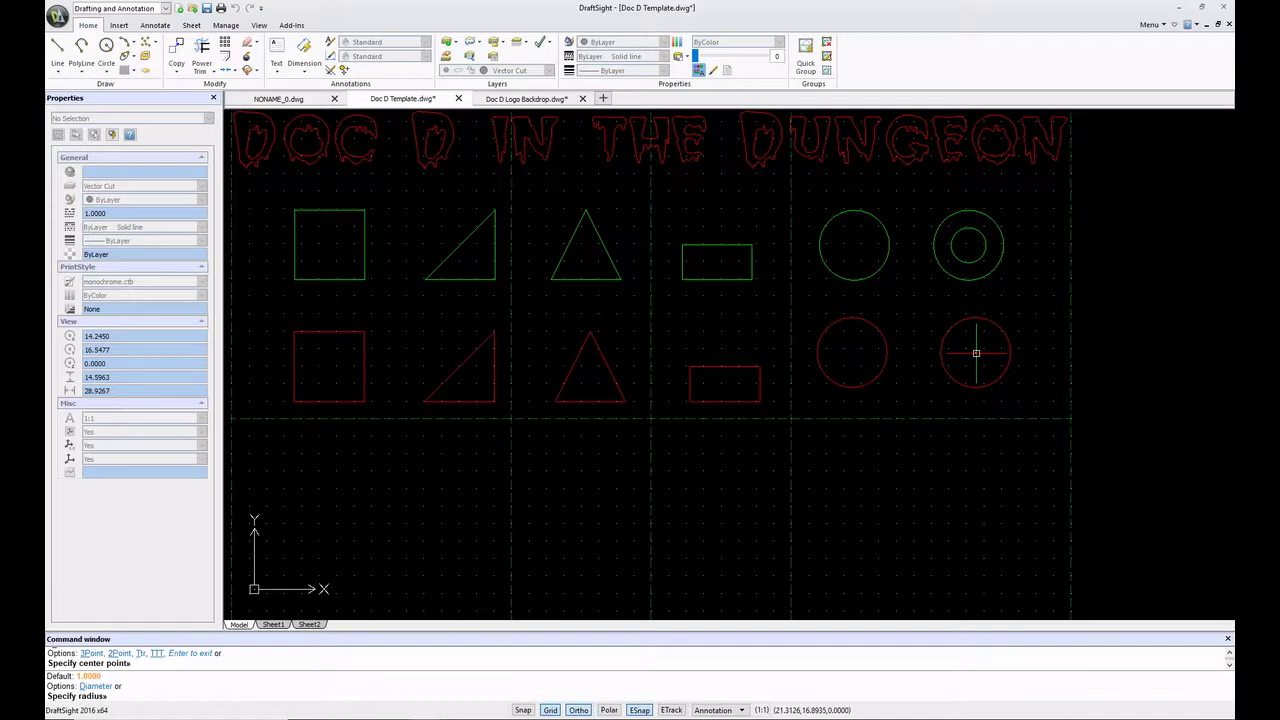
{"action": "type", "text": "5"}
{"action": "key", "text": "Return"}
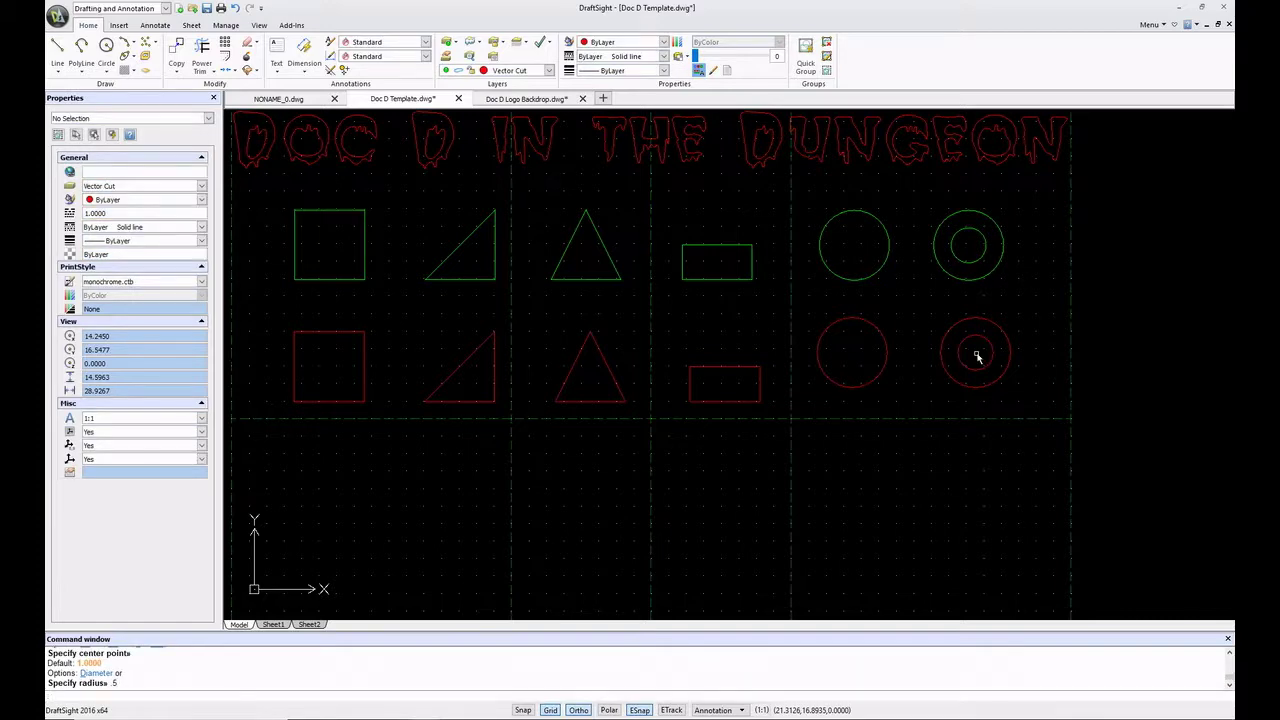
{"action": "key", "text": "Escape"}
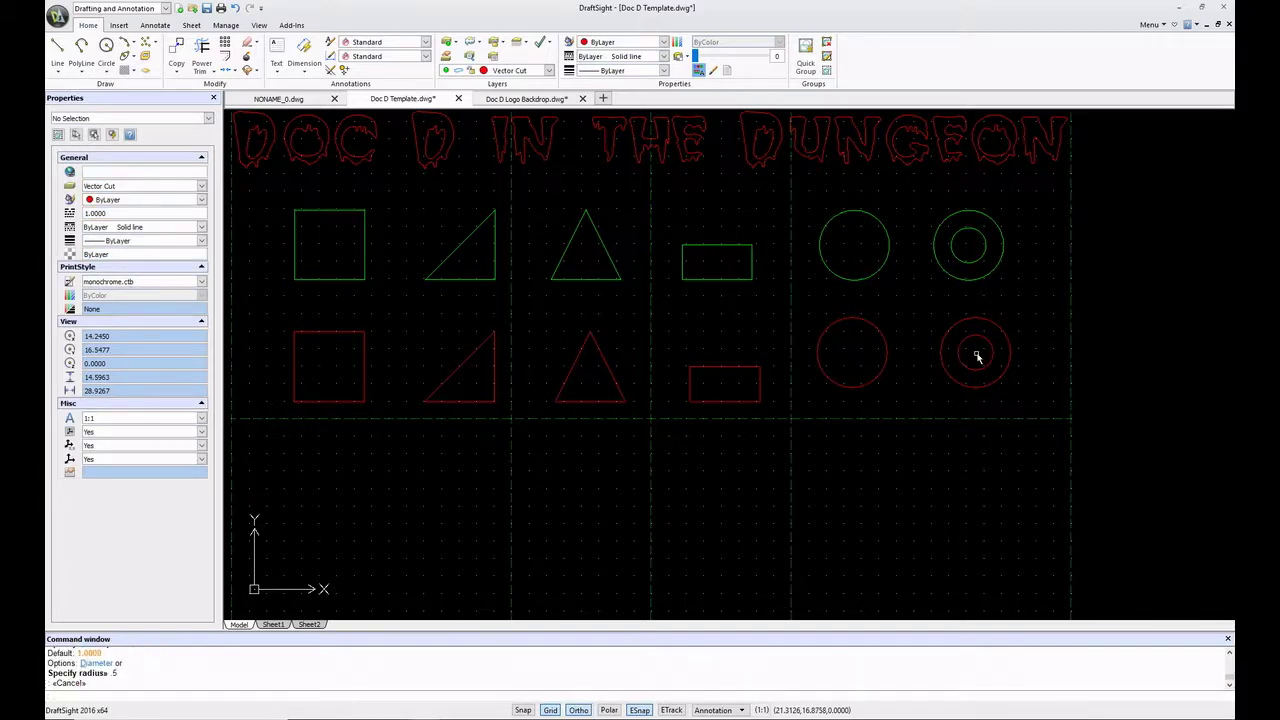